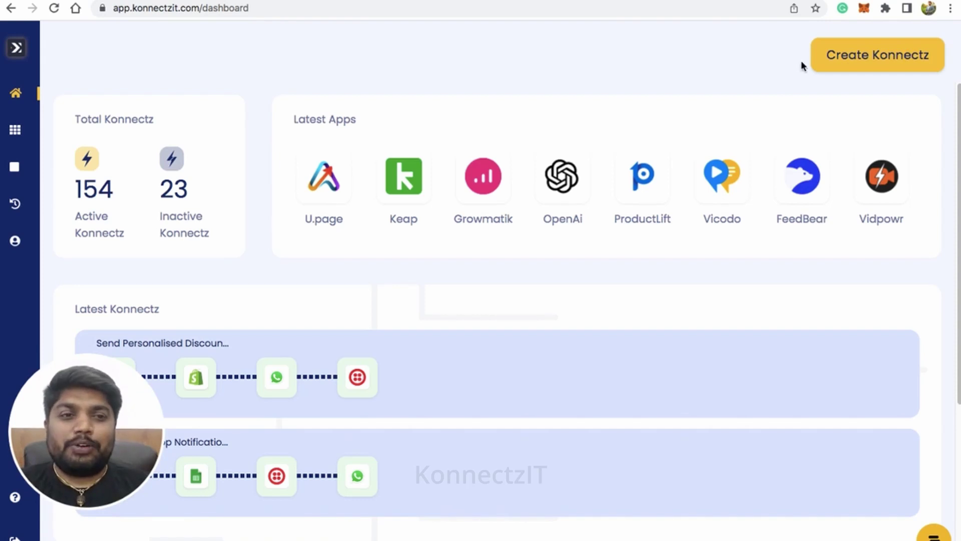
# Create a new konnect titled 'Notify on Whatsapp for Shopify New Order' and search apps for 'shopify'
pyautogui.click(850, 60)
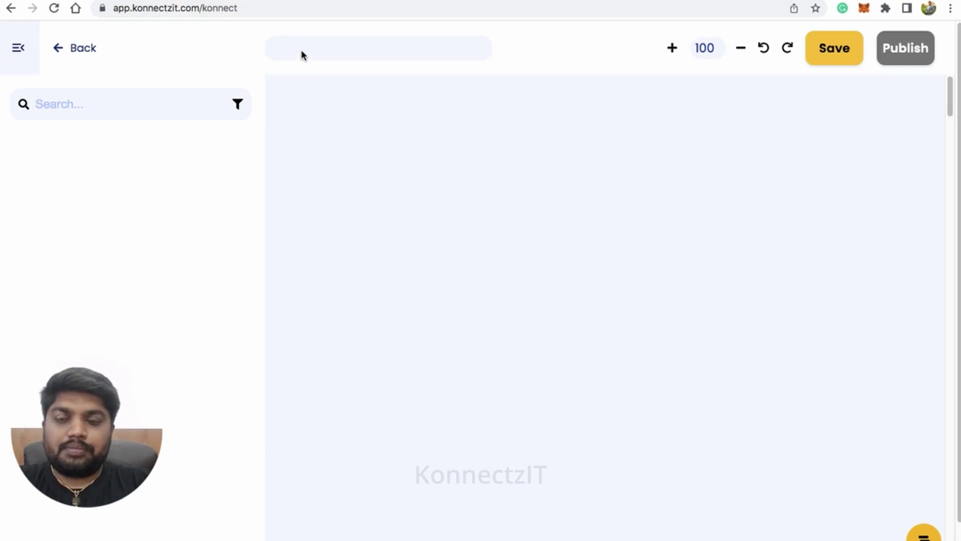
pyautogui.click(317, 46)
pyautogui.write('New')
pyautogui.press('BackSpace')
pyautogui.press('BackSpace')
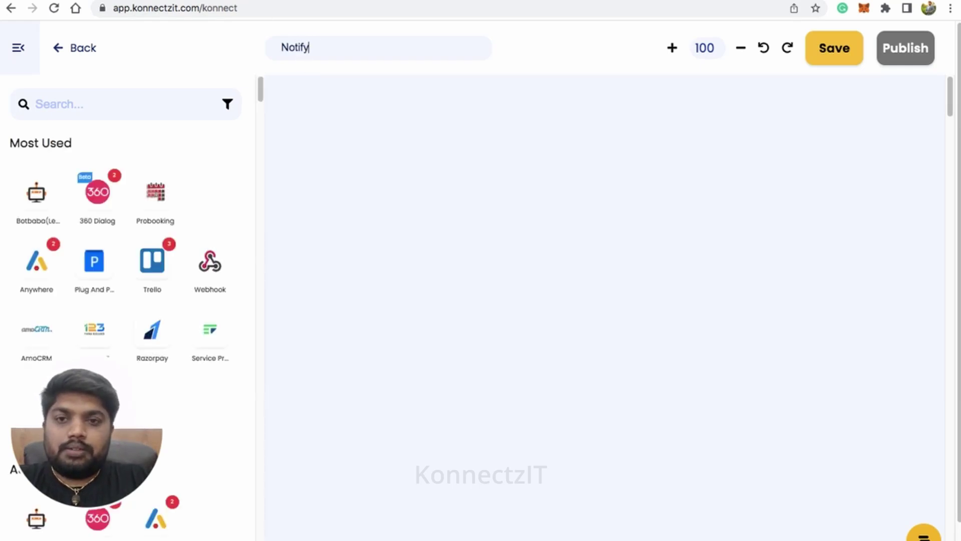
pyautogui.write('otify on Whatsapp for Shopify New')
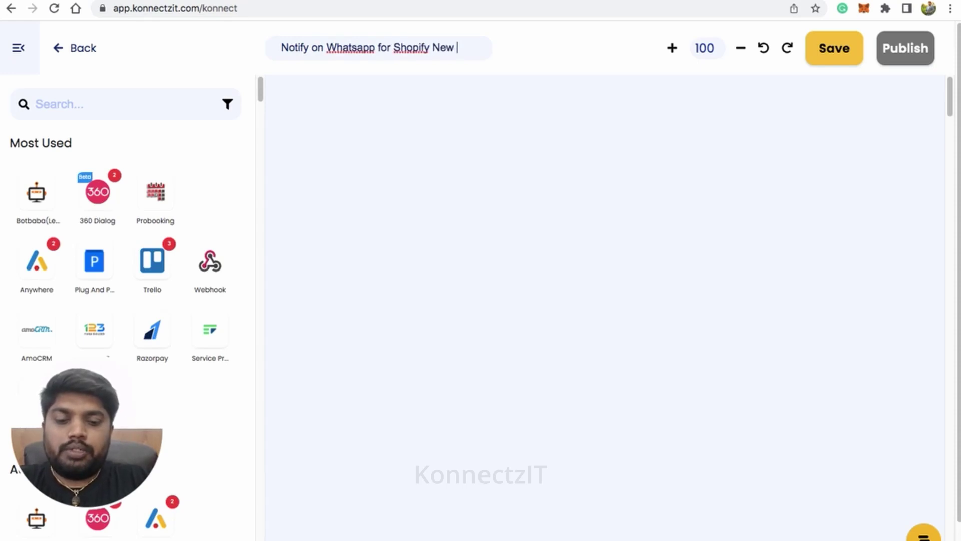
pyautogui.write(' Order')
pyautogui.click(88, 100)
pyautogui.write('sh')
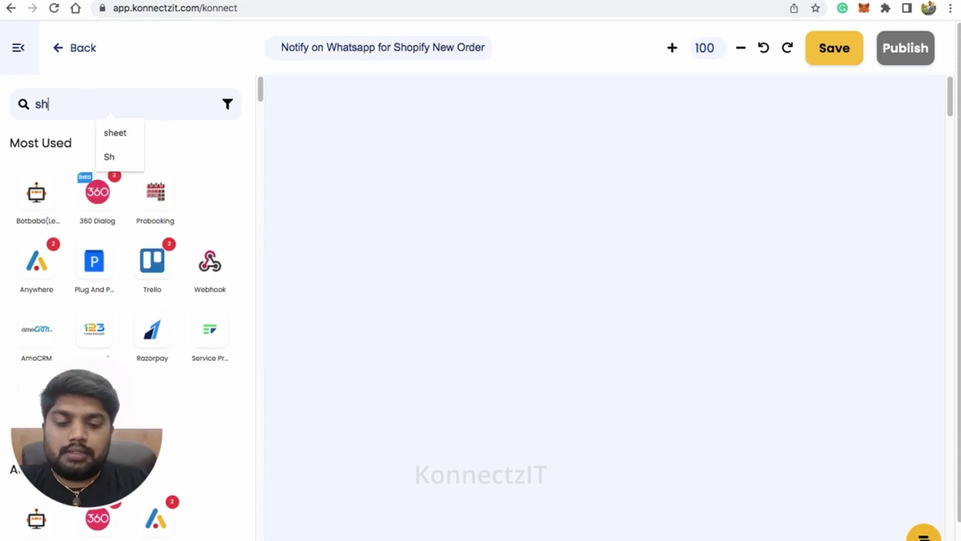
pyautogui.write('opify')
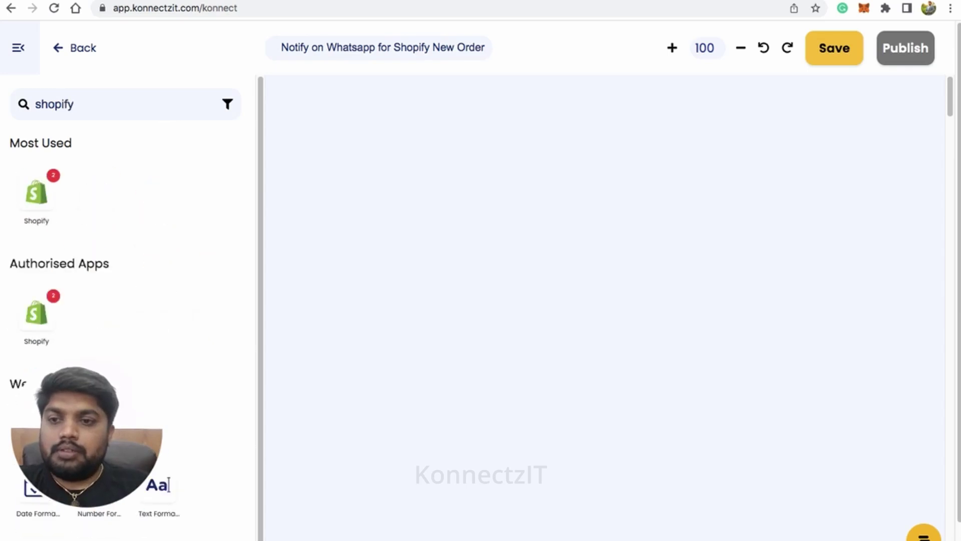
# Place Shopify on the canvas as the first step with New Order as its trigger
pyautogui.moveTo(36, 193); pyautogui.dragTo(301, 145)
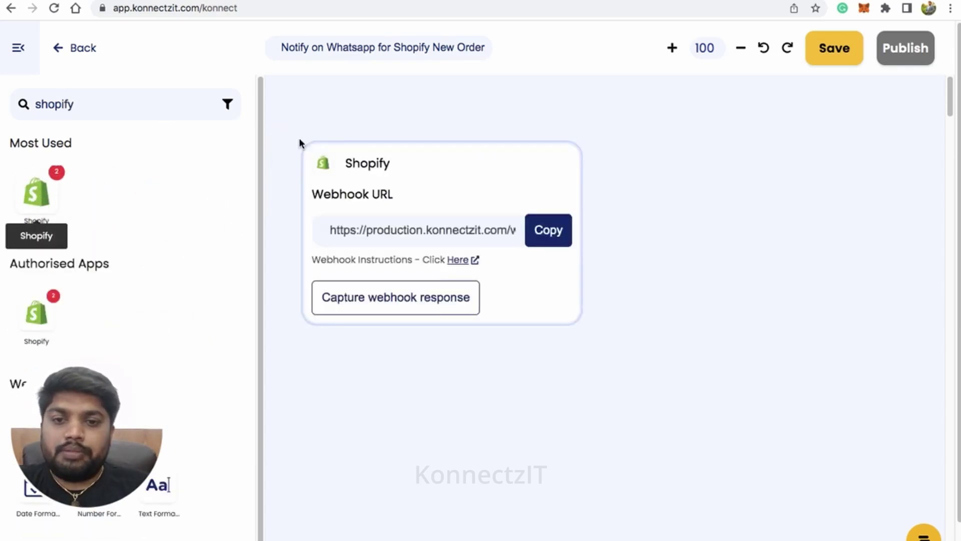
pyautogui.click(25, 50)
pyautogui.moveTo(472, 181); pyautogui.dragTo(311, 152)
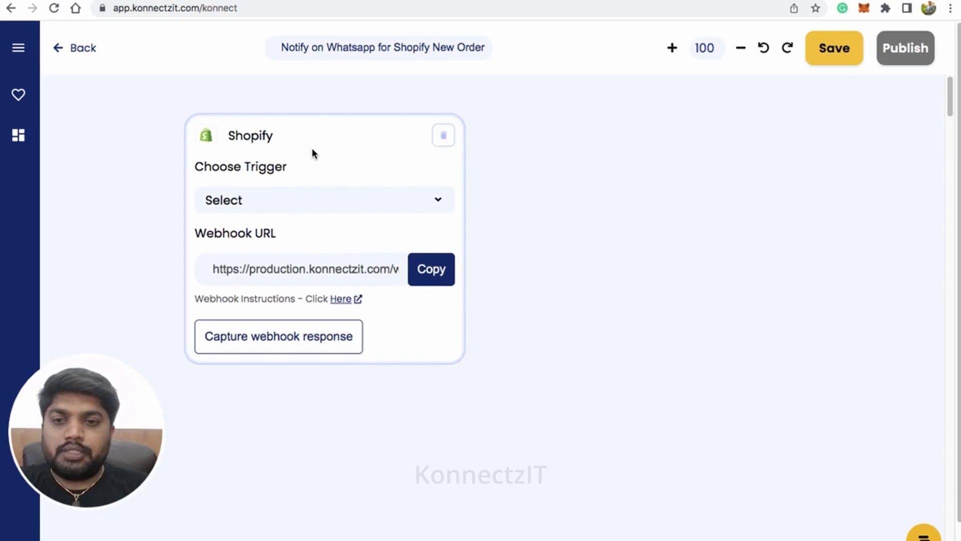
pyautogui.click(380, 202)
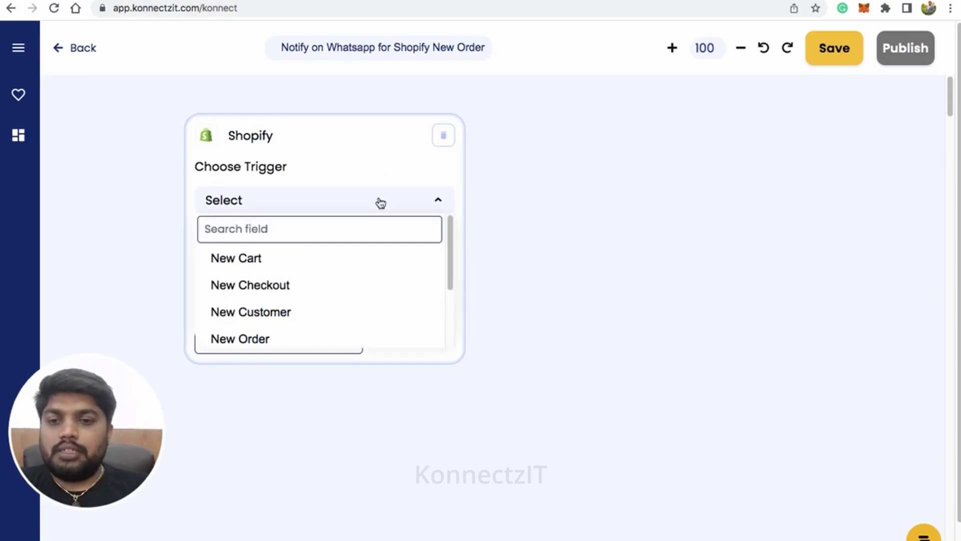
pyautogui.click(280, 339)
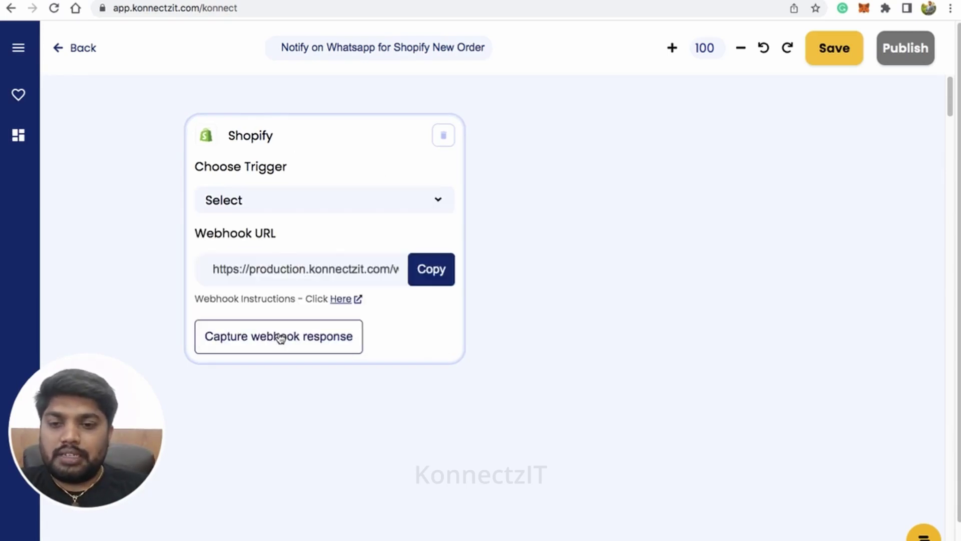
# Copy the Shopify webhook URL and glance at the webhook setup instructions
pyautogui.click(430, 273)
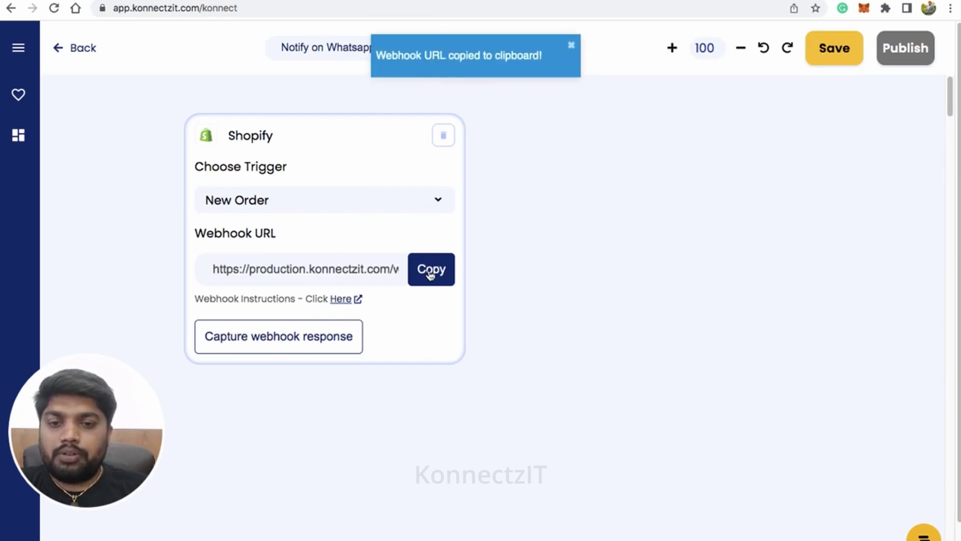
pyautogui.click(341, 299)
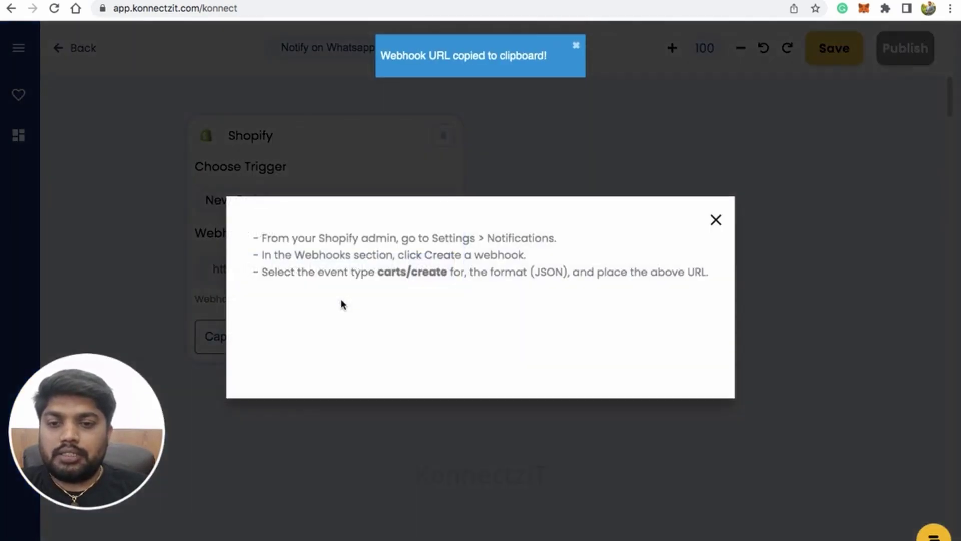
pyautogui.click(716, 220)
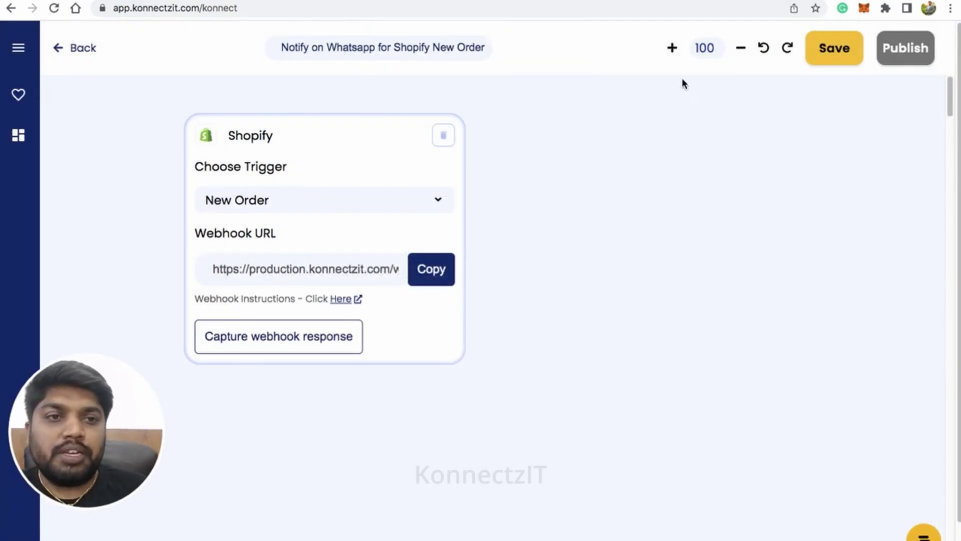
# Go to the Shopify store's Settings > Notifications page
pyautogui.click(802, 1)
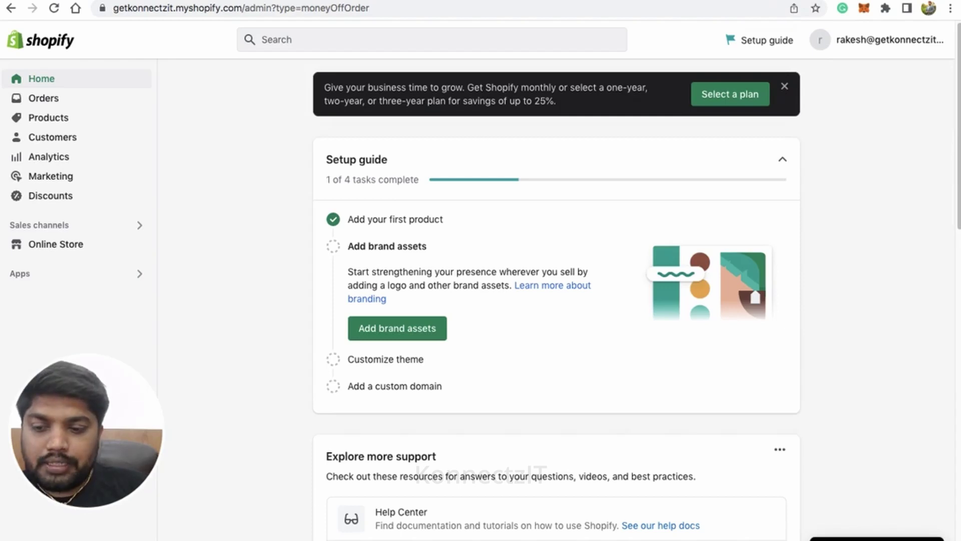
pyautogui.click(49, 539)
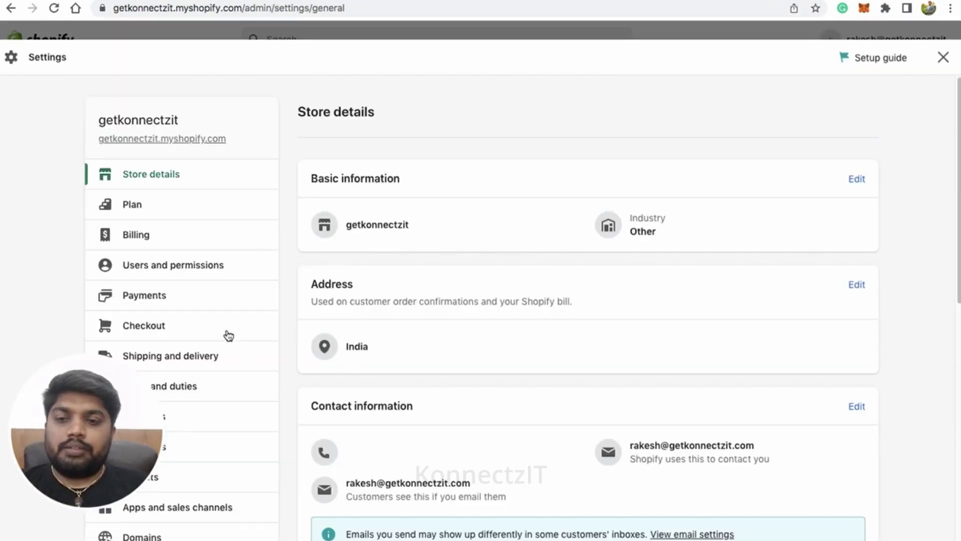
pyautogui.scroll(-8, 228, 336)
pyautogui.click(142, 224)
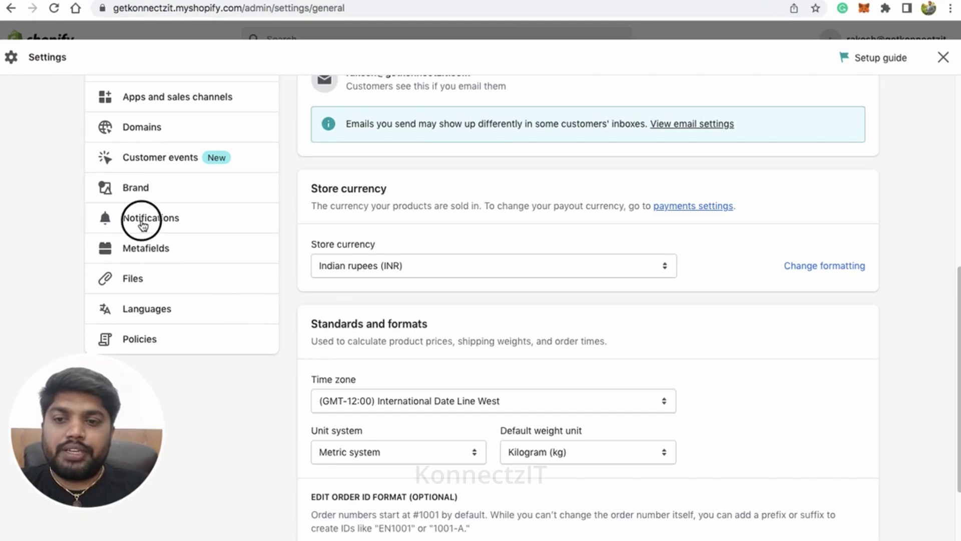
pyautogui.scroll(-20, 425, 344)
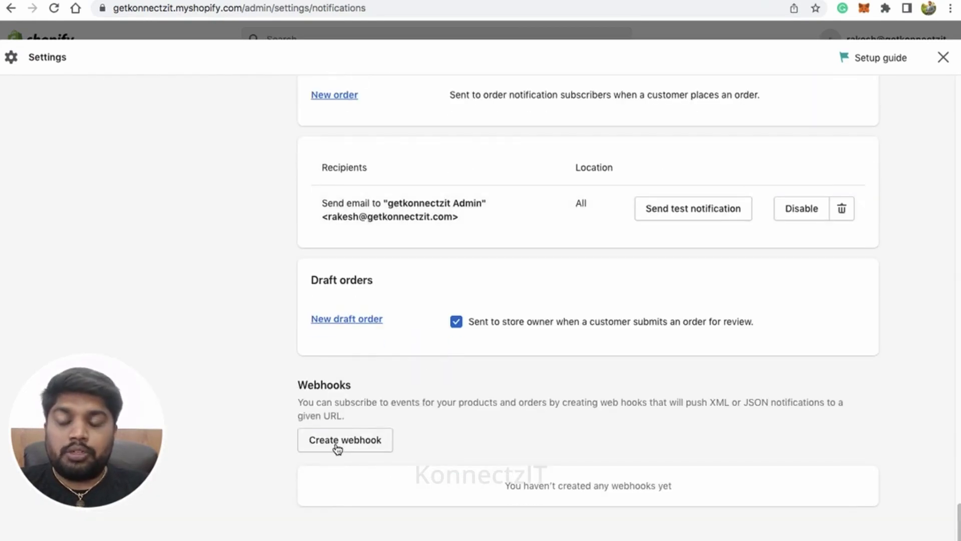
# Add an Order creation webhook with the pasted KonnectzIT URL and API version 2022-10 (Latest)
pyautogui.click(338, 448)
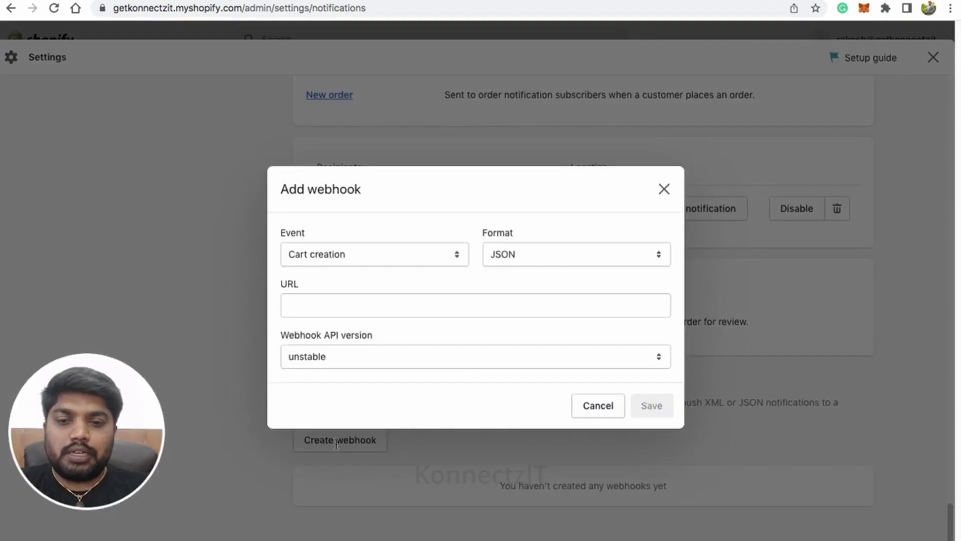
pyautogui.click(423, 255)
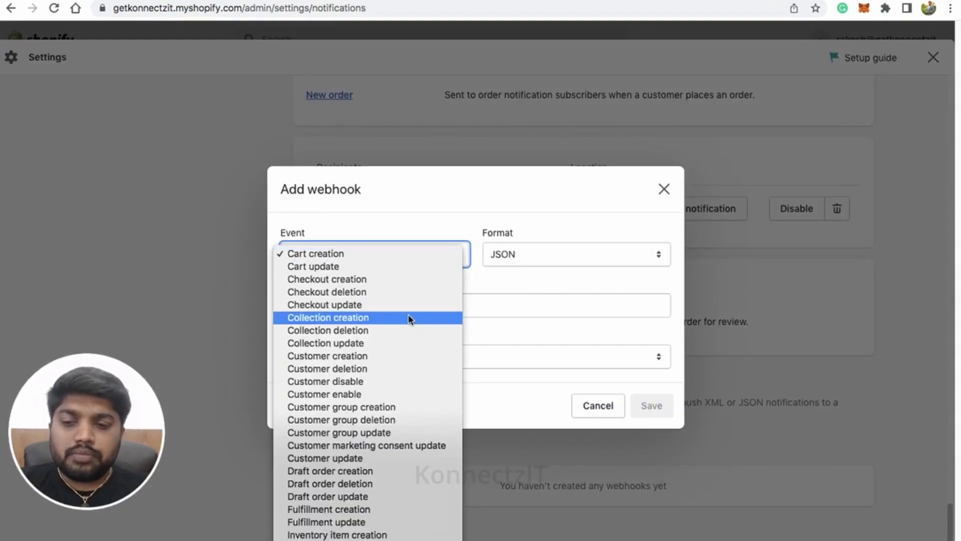
pyautogui.scroll(-3, 399, 343)
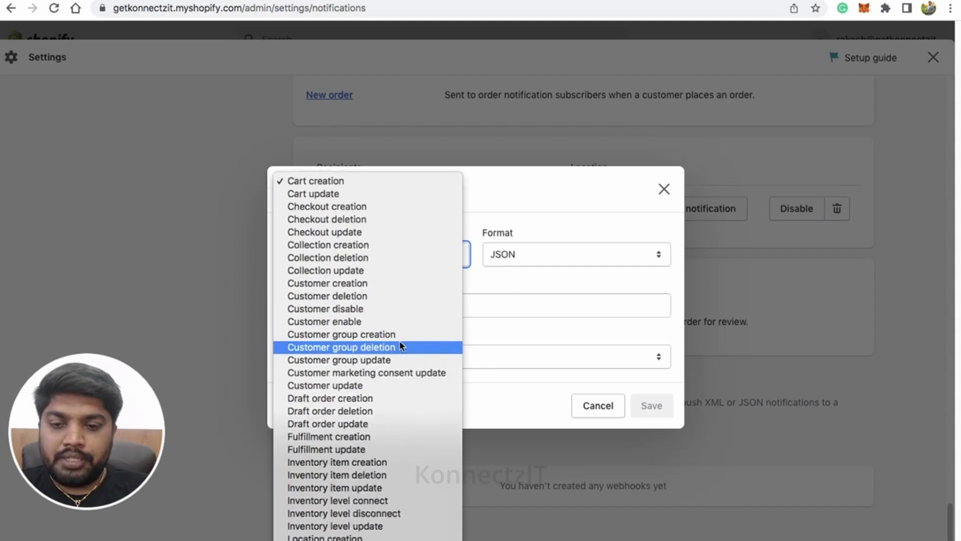
pyautogui.scroll(-3, 399, 344)
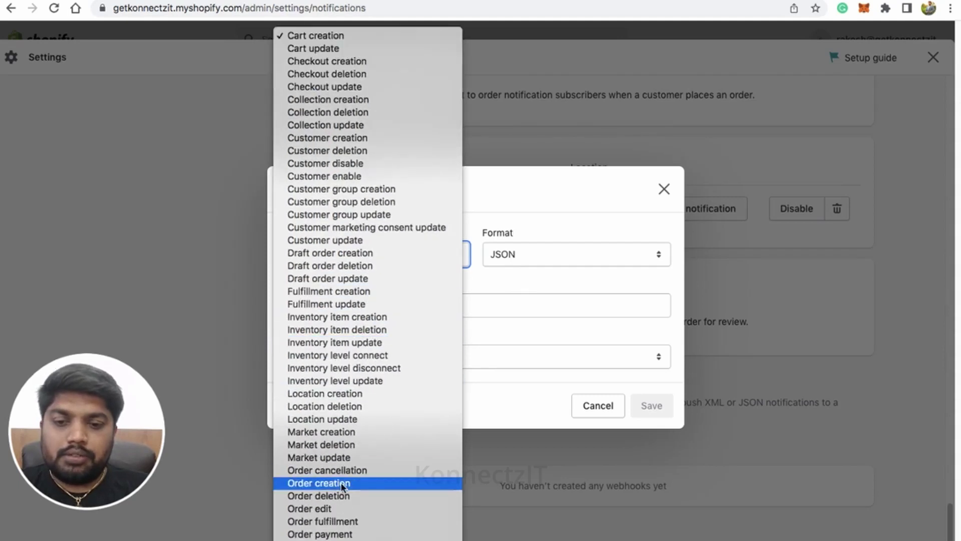
pyautogui.press('Escape')
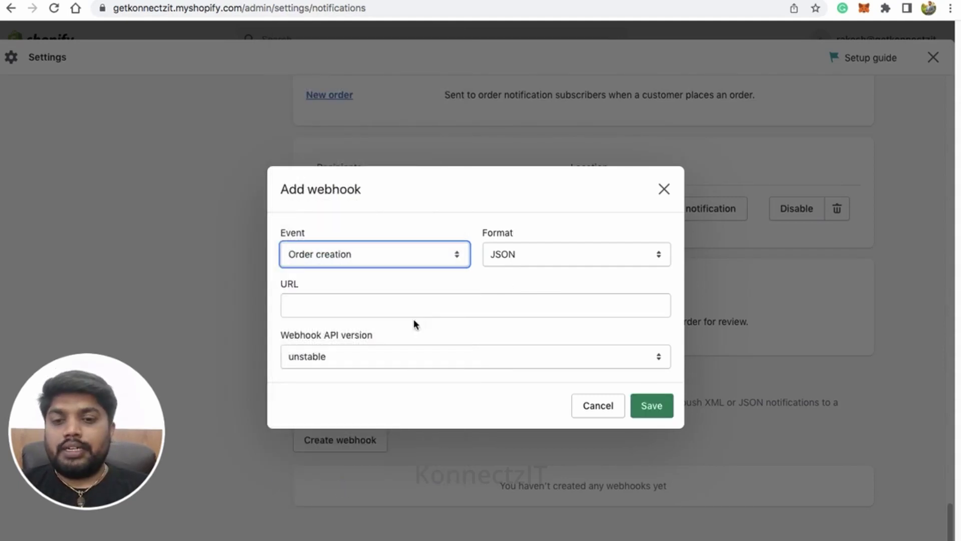
pyautogui.click(416, 309)
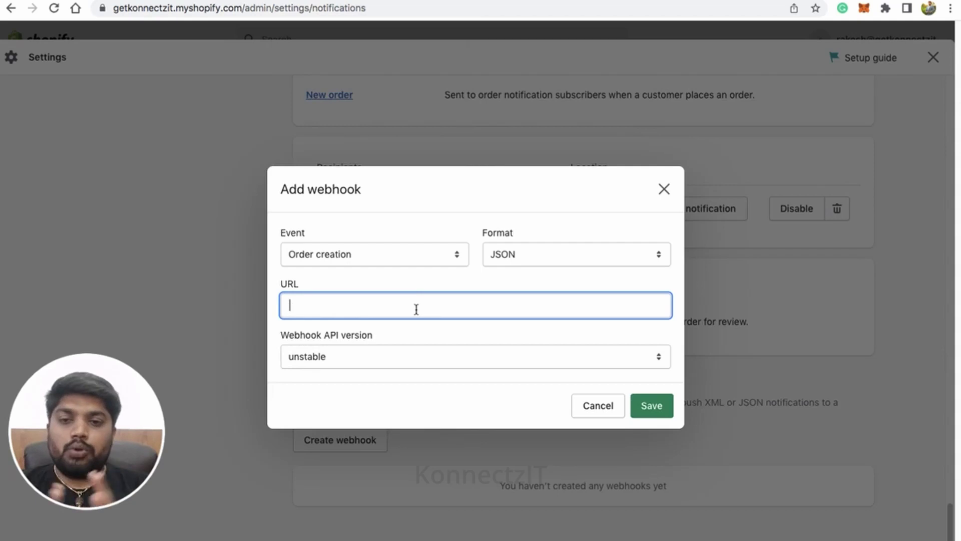
pyautogui.hotkey('ctrl', 'v')
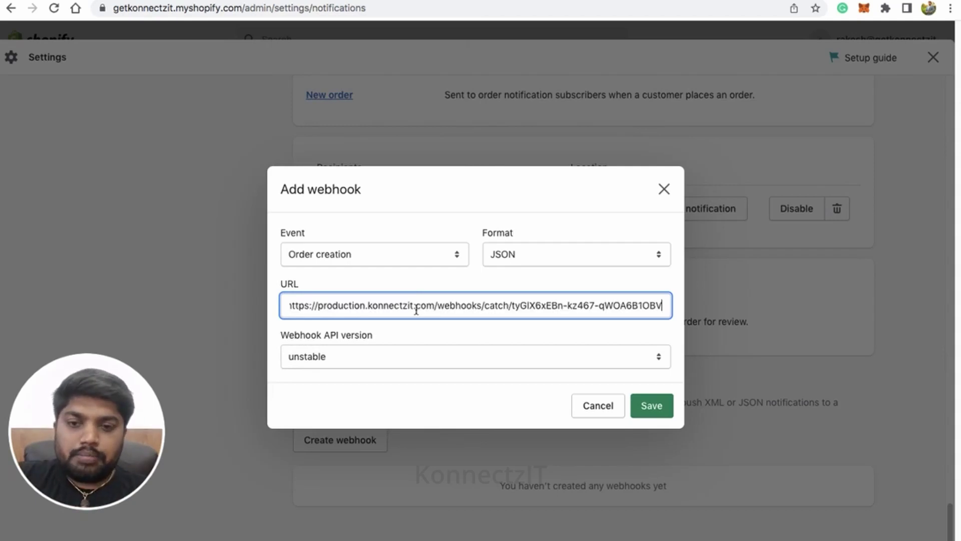
pyautogui.click(424, 356)
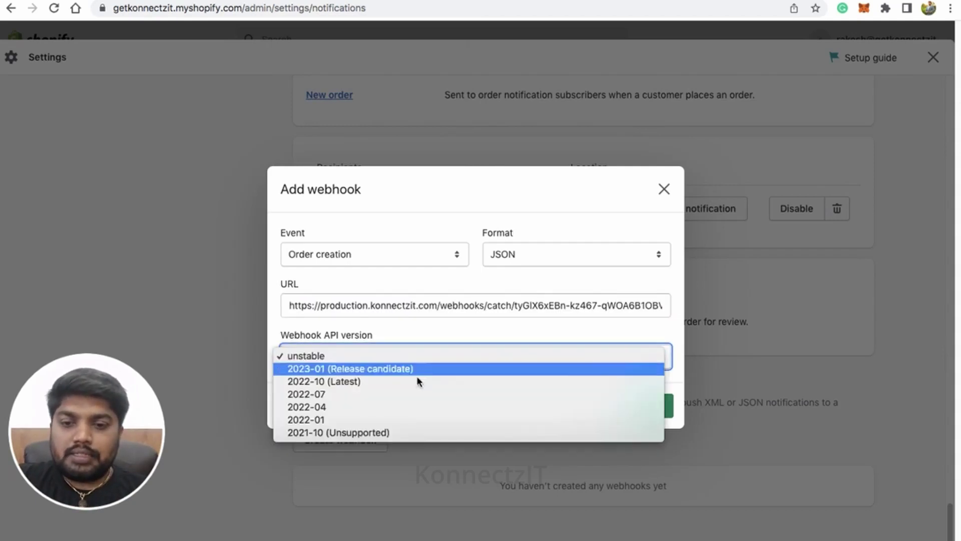
pyautogui.click(415, 382)
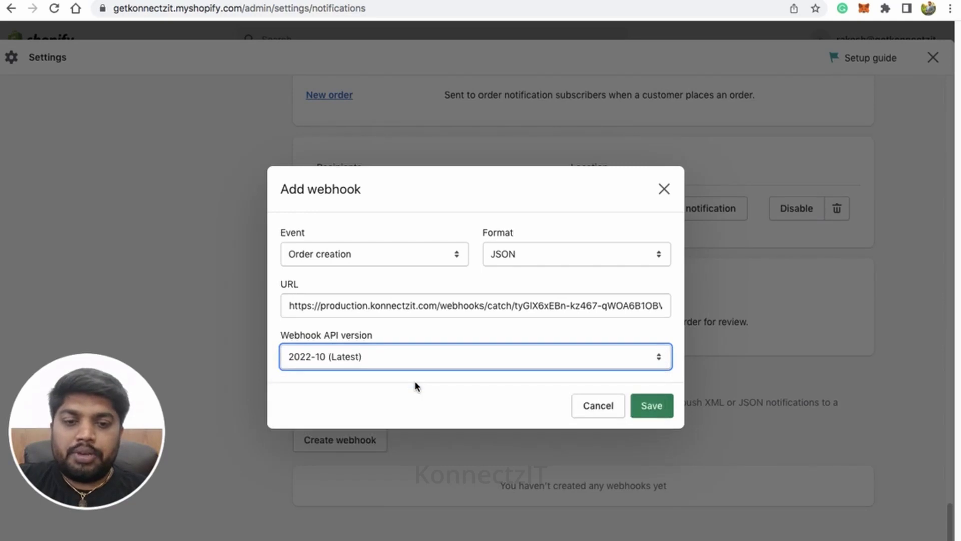
pyautogui.click(649, 404)
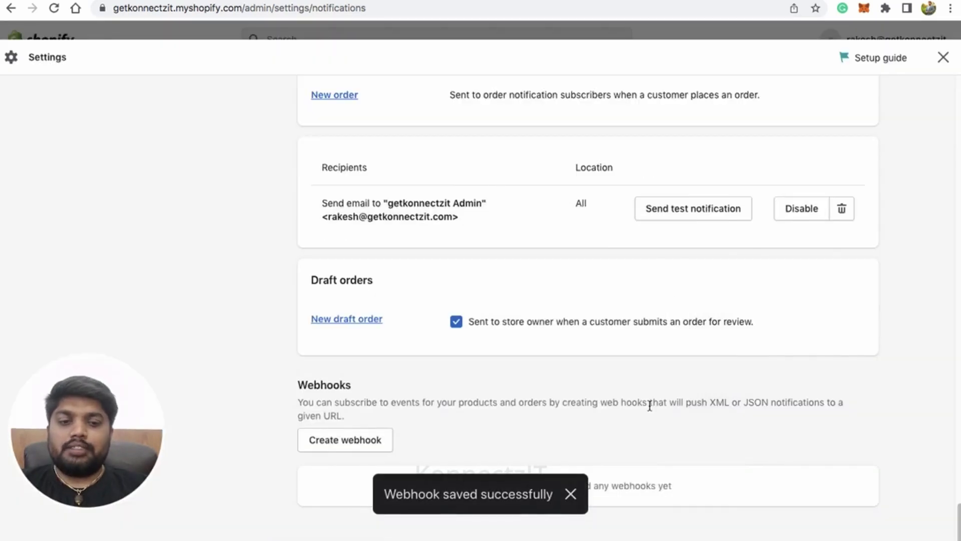
# Set the KonnectzIT trigger listening, then send a test notification from the Shopify webhook
pyautogui.scroll(-3, 650, 405)
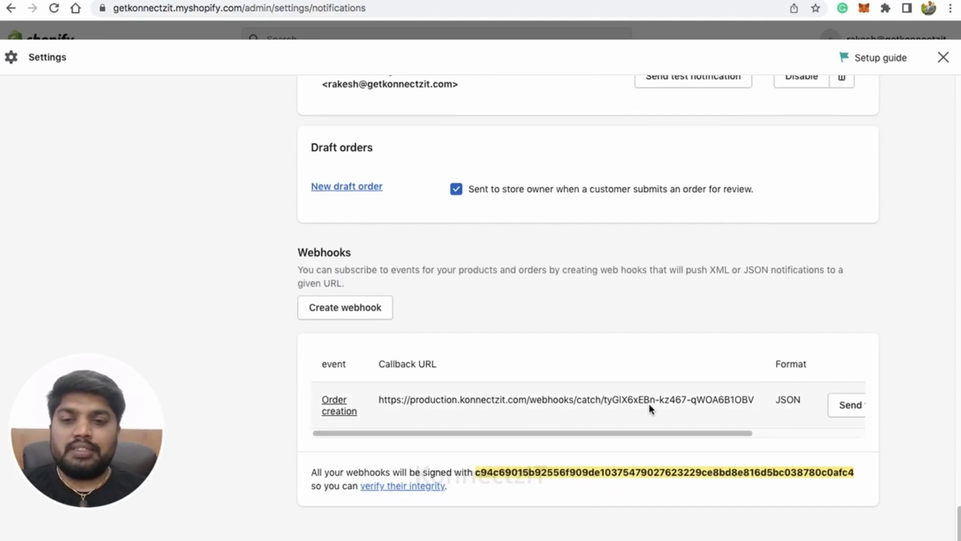
pyautogui.moveTo(684, 432); pyautogui.dragTo(841, 435)
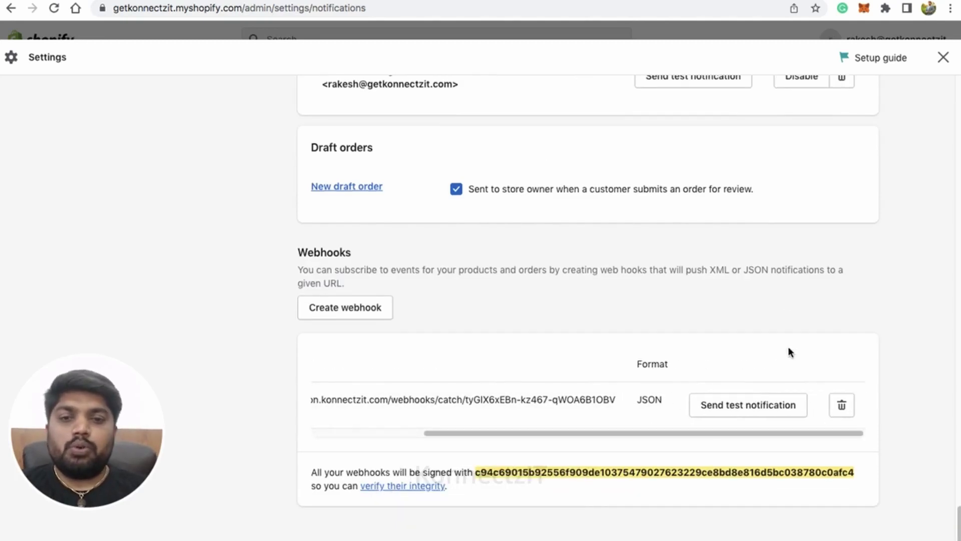
pyautogui.click(314, 1)
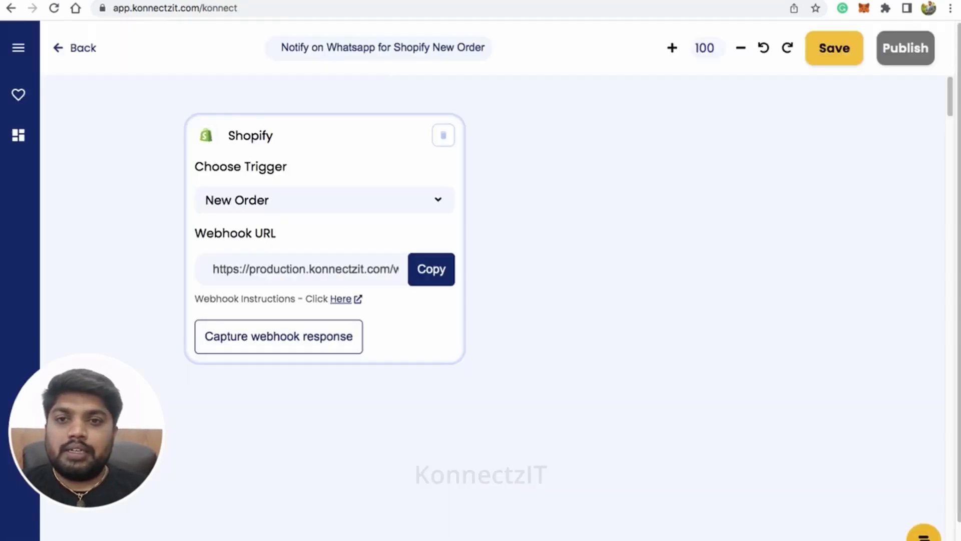
pyautogui.click(287, 338)
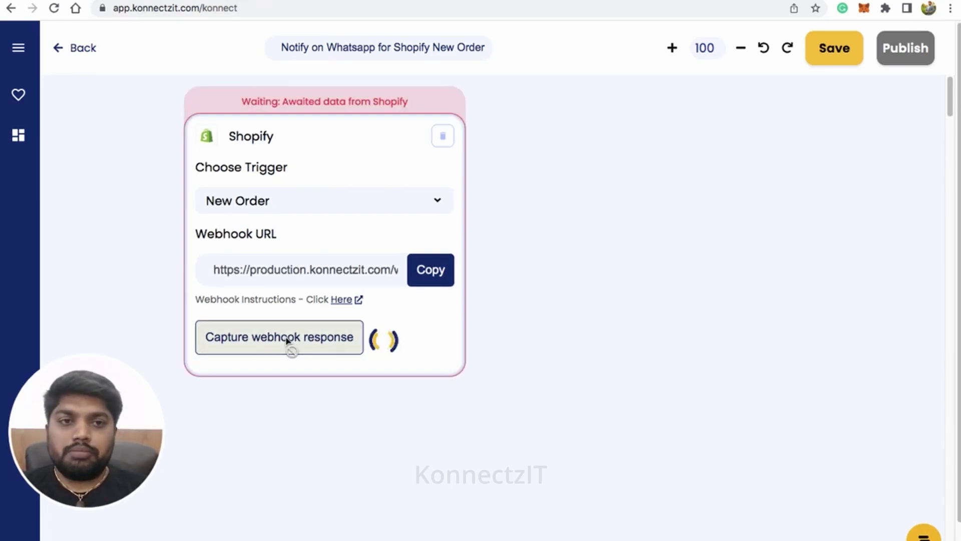
pyautogui.hotkey('ctrl', 'Tab')
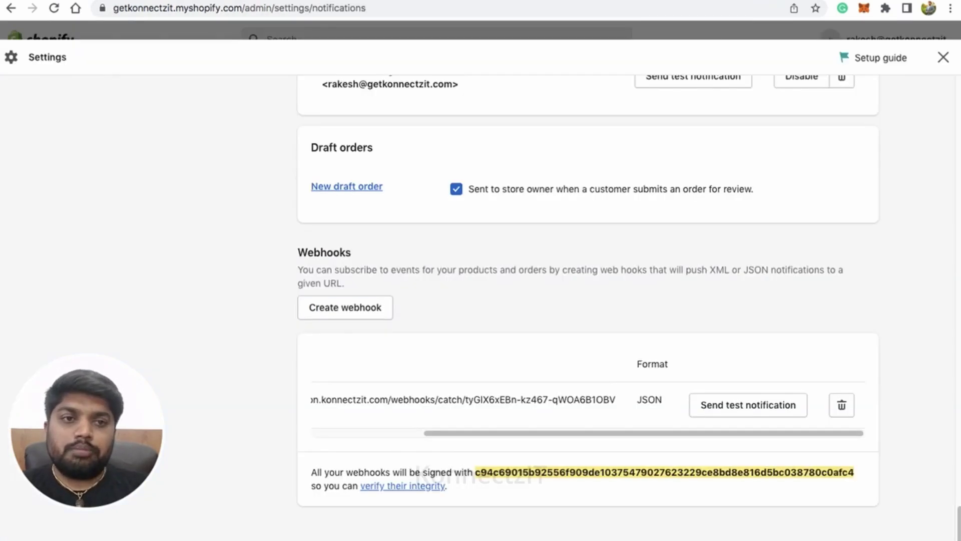
pyautogui.click(748, 408)
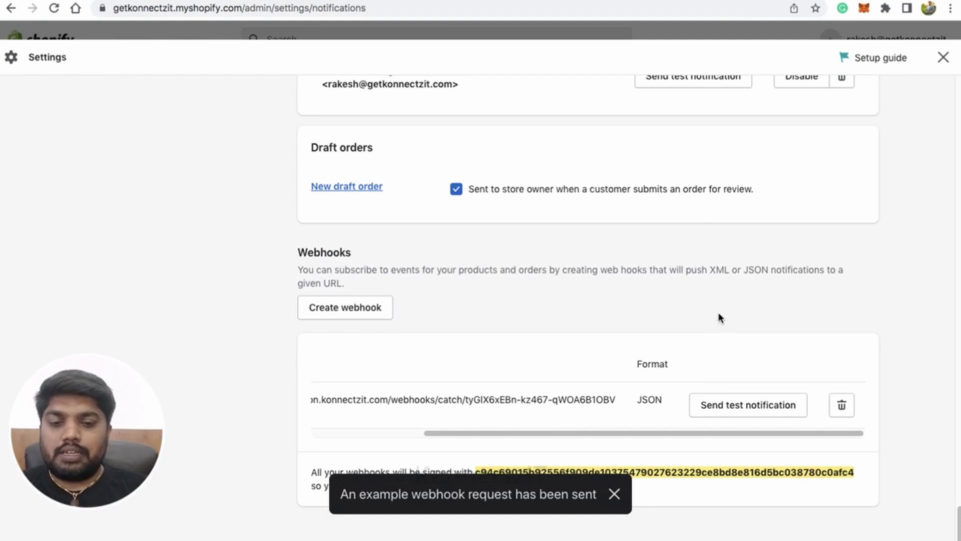
# Pan down through the captured Shopify order fields to the last ones and back up
pyautogui.click(320, 1)
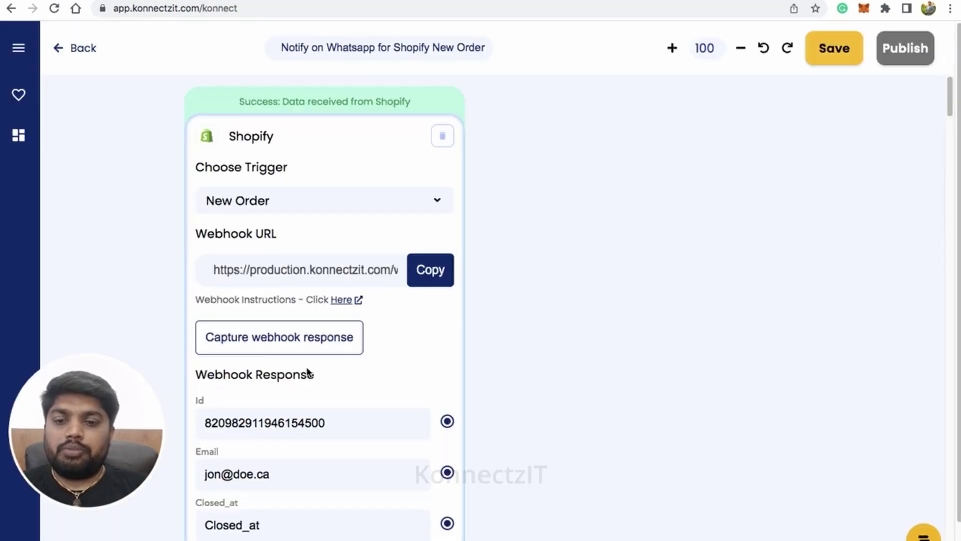
pyautogui.scroll(-5, 357, 371)
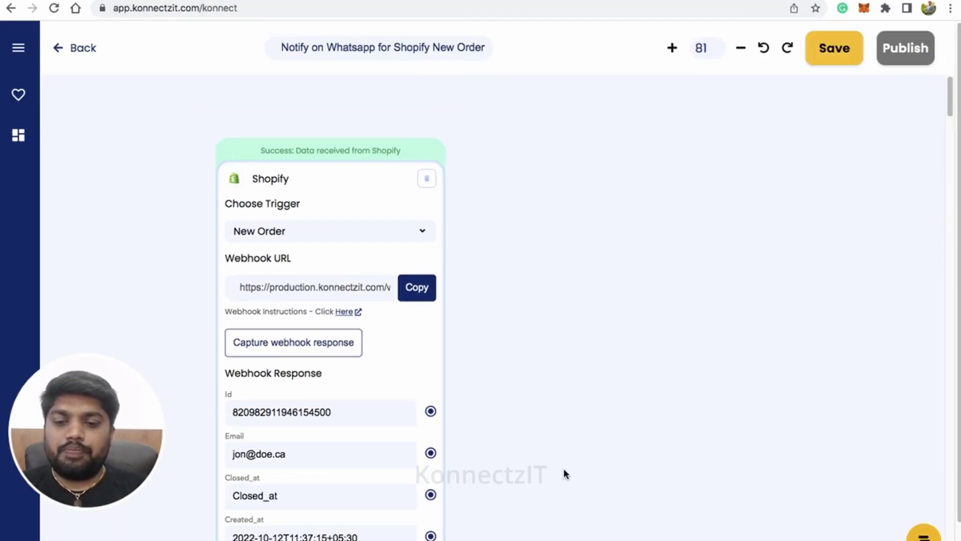
pyautogui.scroll(-5, 582, 356)
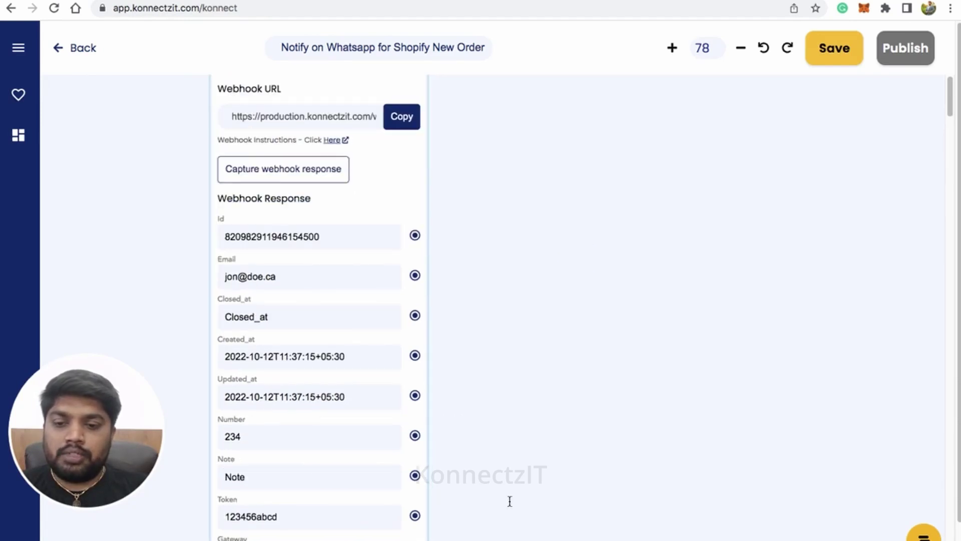
pyautogui.moveTo(548, 525); pyautogui.dragTo(551, 280)
pyautogui.moveTo(556, 422); pyautogui.dragTo(563, 281)
pyautogui.moveTo(564, 519); pyautogui.dragTo(566, 328)
pyautogui.moveTo(551, 507); pyautogui.dragTo(549, 279)
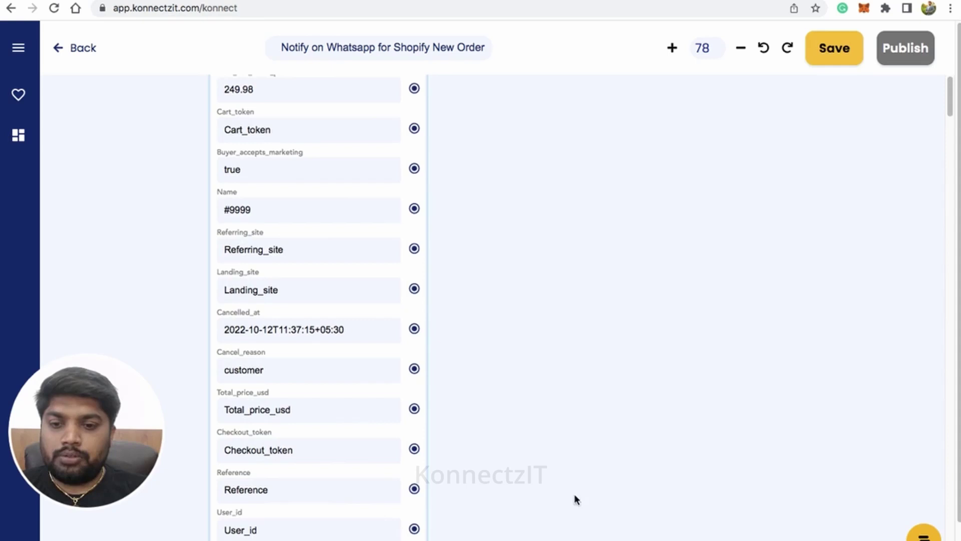
pyautogui.moveTo(576, 499); pyautogui.dragTo(566, 337)
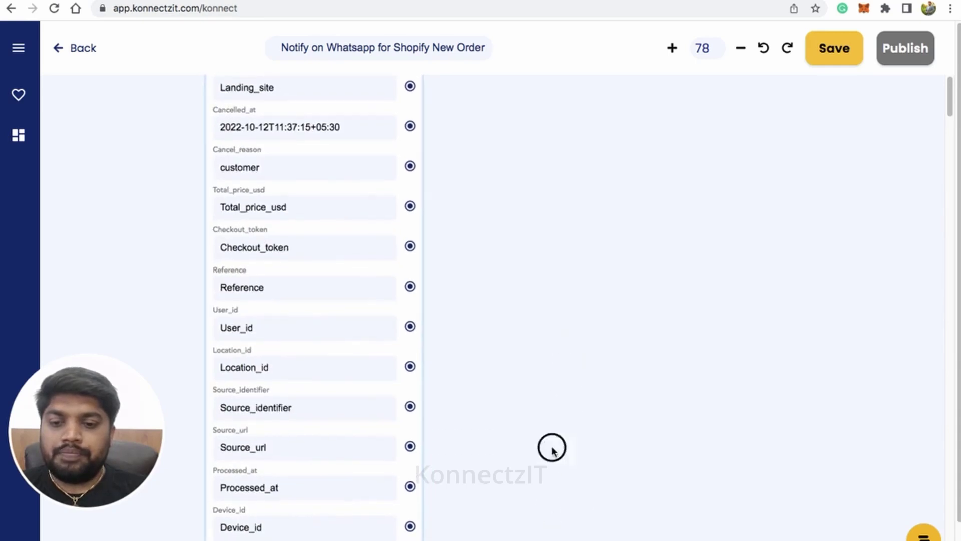
pyautogui.moveTo(552, 448); pyautogui.dragTo(549, 333)
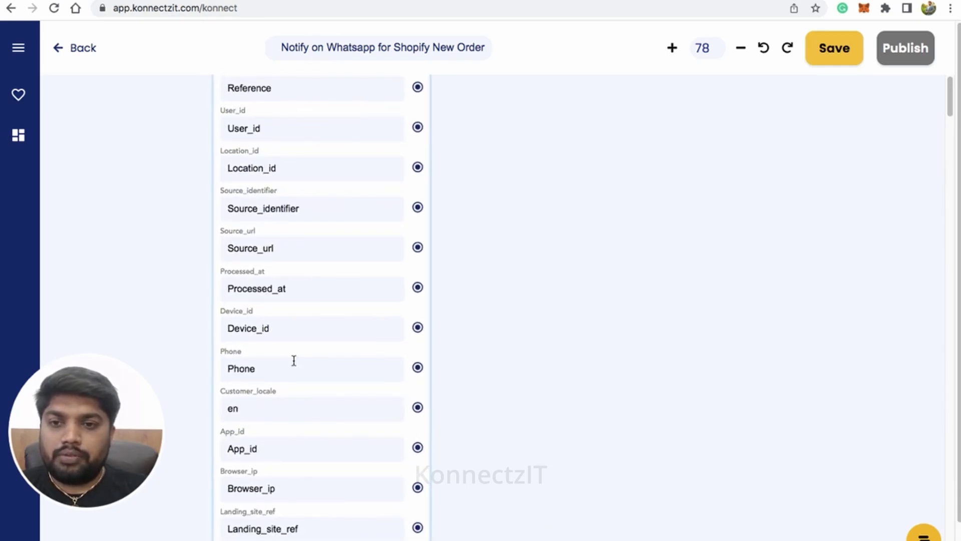
pyautogui.moveTo(564, 431); pyautogui.dragTo(578, 476)
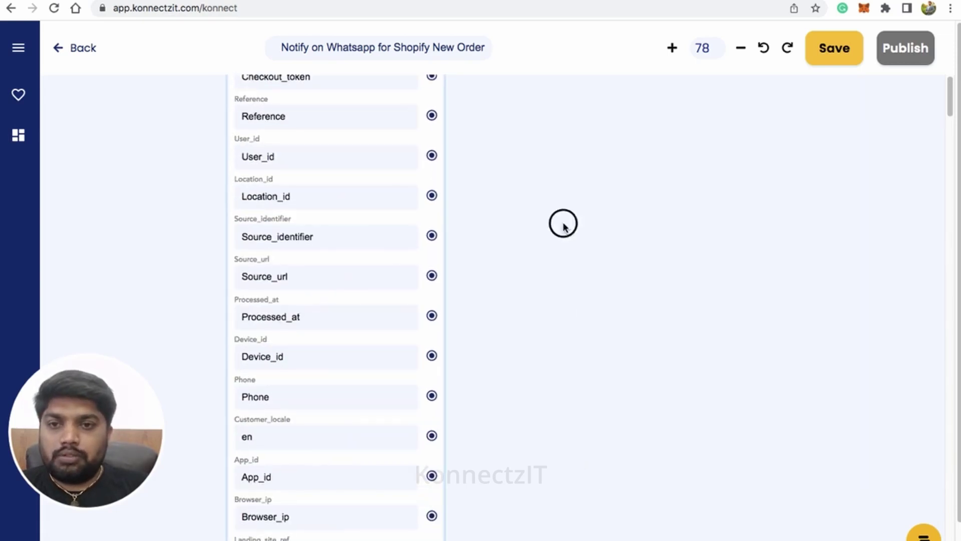
pyautogui.moveTo(563, 224); pyautogui.dragTo(563, 488)
pyautogui.moveTo(571, 264); pyautogui.dragTo(571, 433)
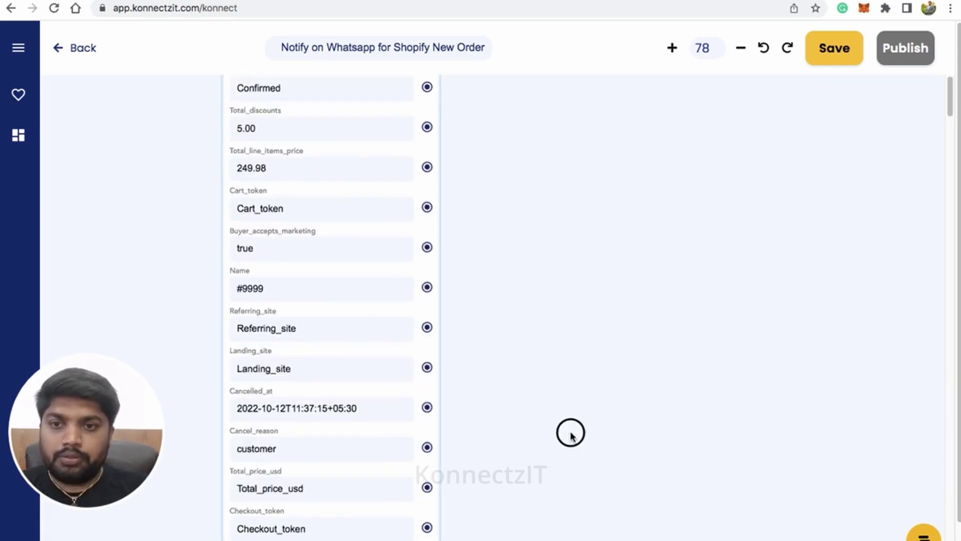
pyautogui.moveTo(551, 182); pyautogui.dragTo(558, 426)
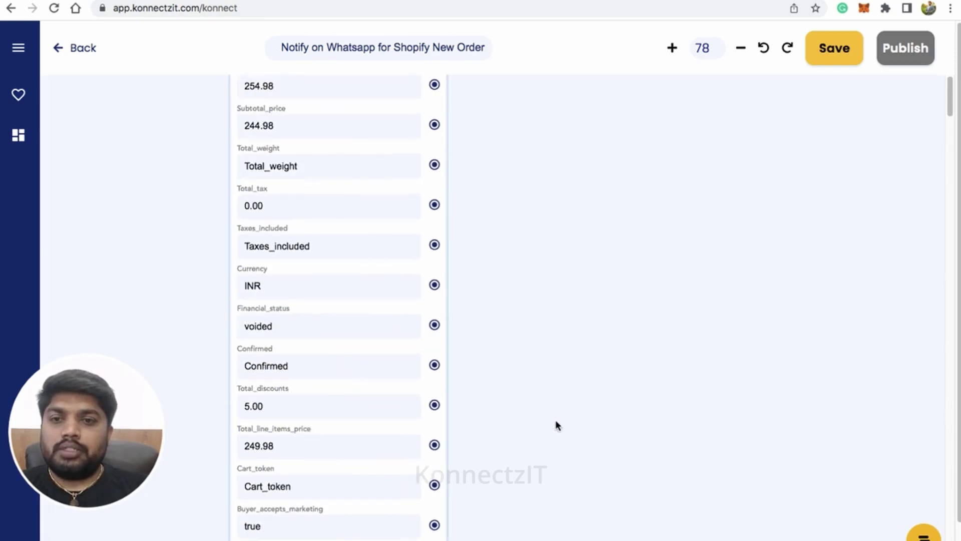
pyautogui.moveTo(537, 221); pyautogui.dragTo(536, 341)
pyautogui.moveTo(553, 198); pyautogui.dragTo(594, 304)
pyautogui.scroll(-3, 548, 300)
# Search the app list for 'whats' and add WhatsappCloudApi beside the Shopify trigger
pyautogui.click(27, 51)
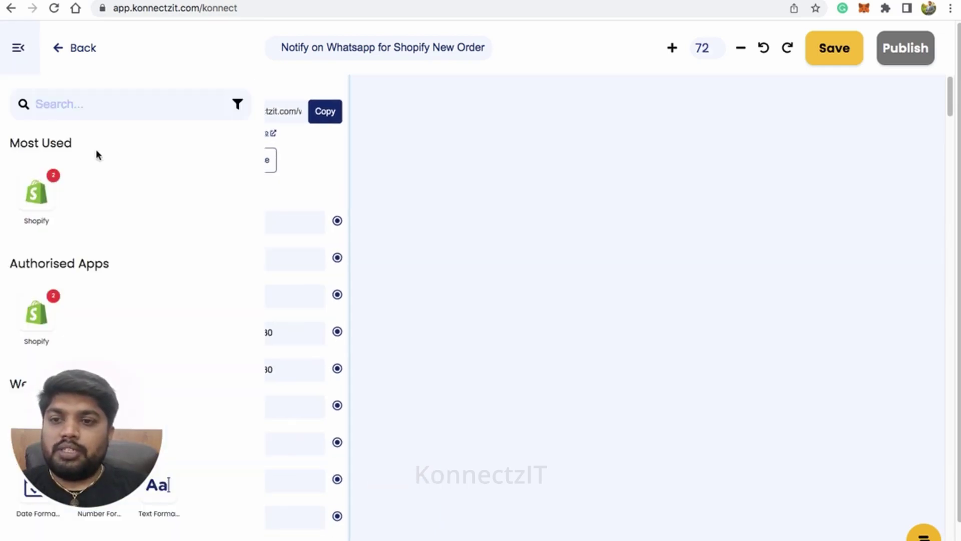
pyautogui.click(85, 104)
pyautogui.write('what')
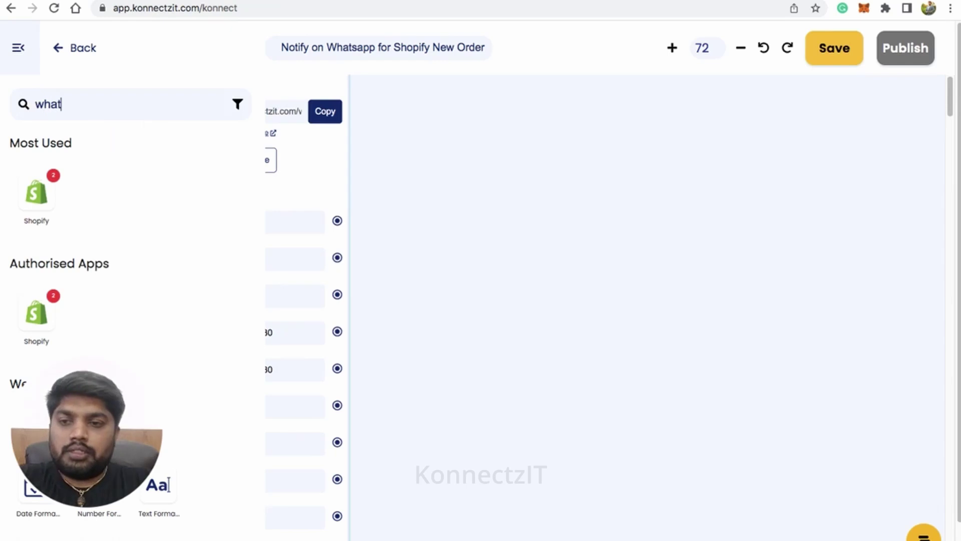
pyautogui.write('s')
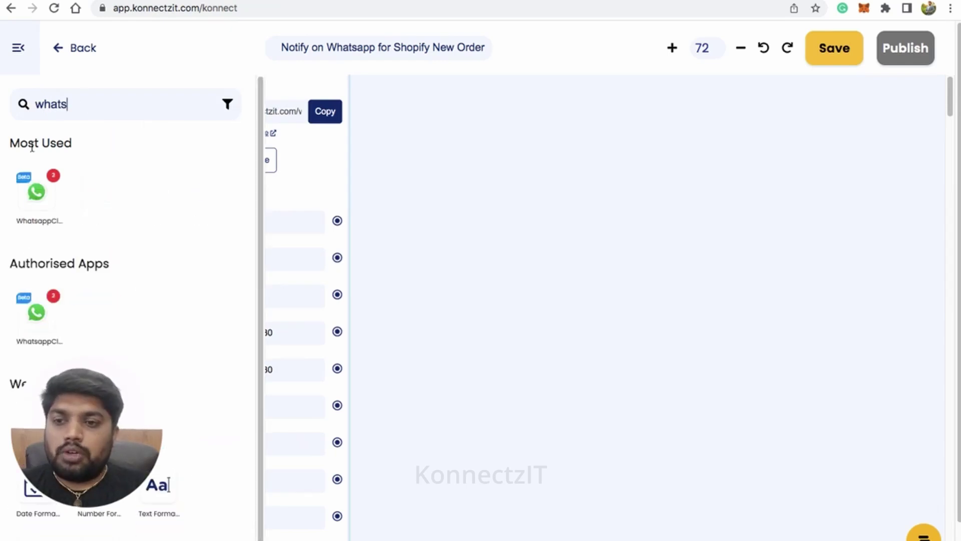
pyautogui.moveTo(36, 190); pyautogui.dragTo(437, 160)
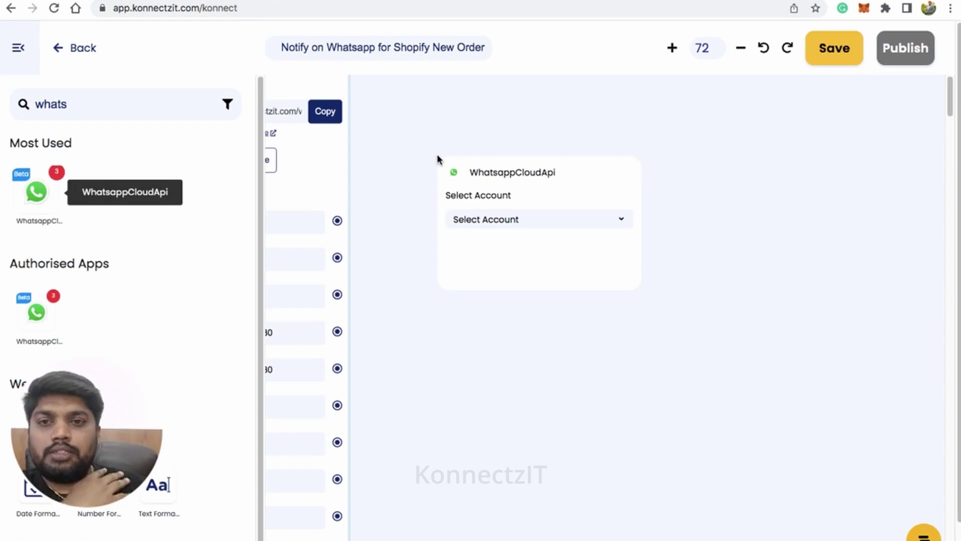
# Open the English sample_purchase_feedback template, inspect its sample message, and go back
pyautogui.click(400, 1)
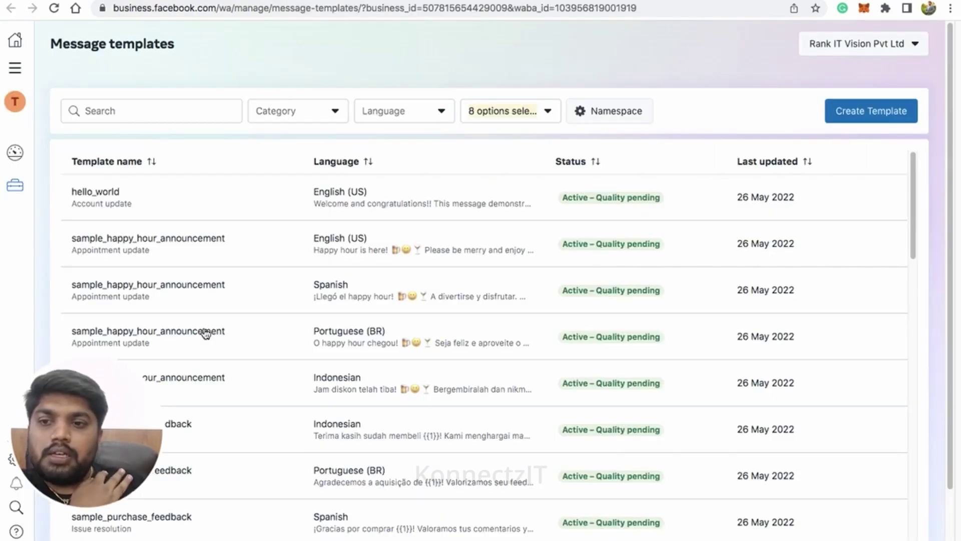
pyautogui.scroll(-3, 270, 277)
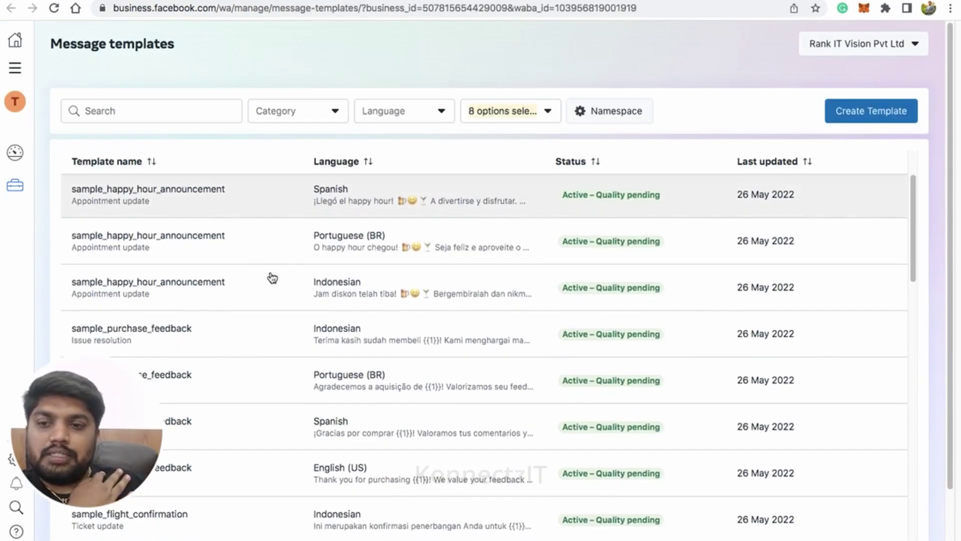
pyautogui.scroll(-2, 245, 268)
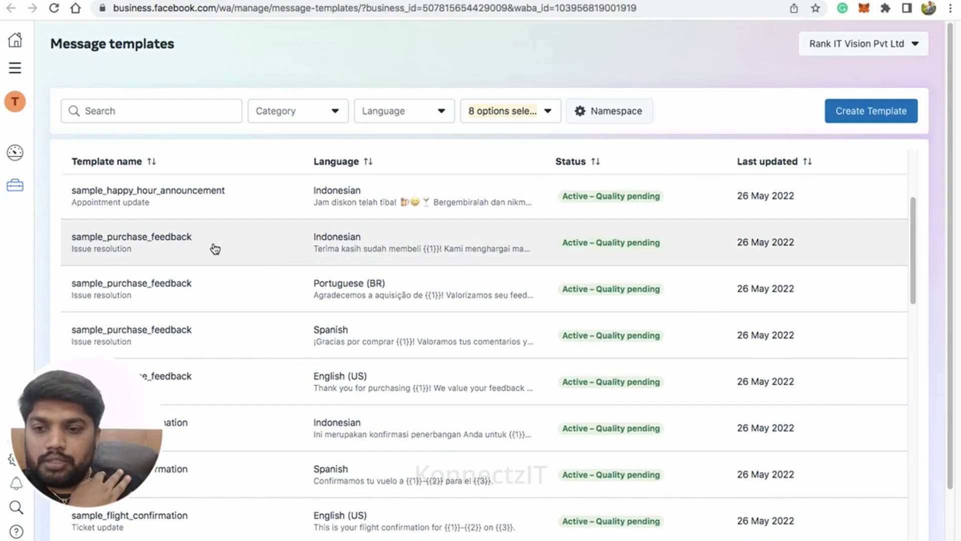
pyautogui.scroll(-3, 220, 323)
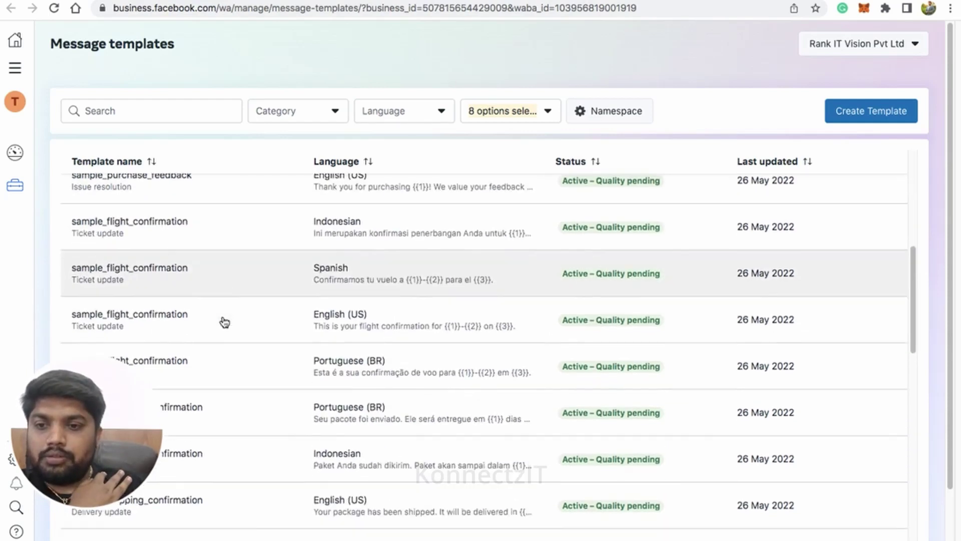
pyautogui.scroll(1, 221, 295)
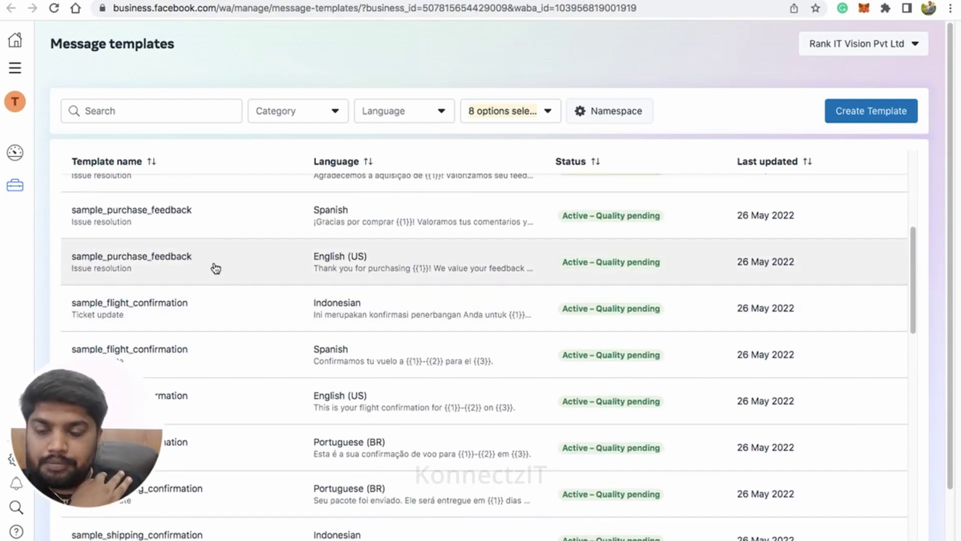
pyautogui.click(208, 267)
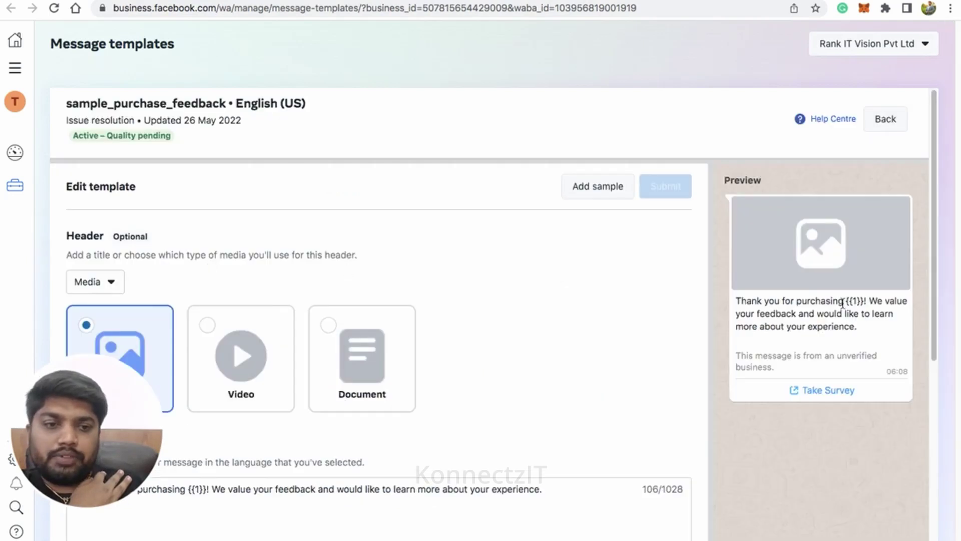
pyautogui.moveTo(748, 302); pyautogui.dragTo(844, 327)
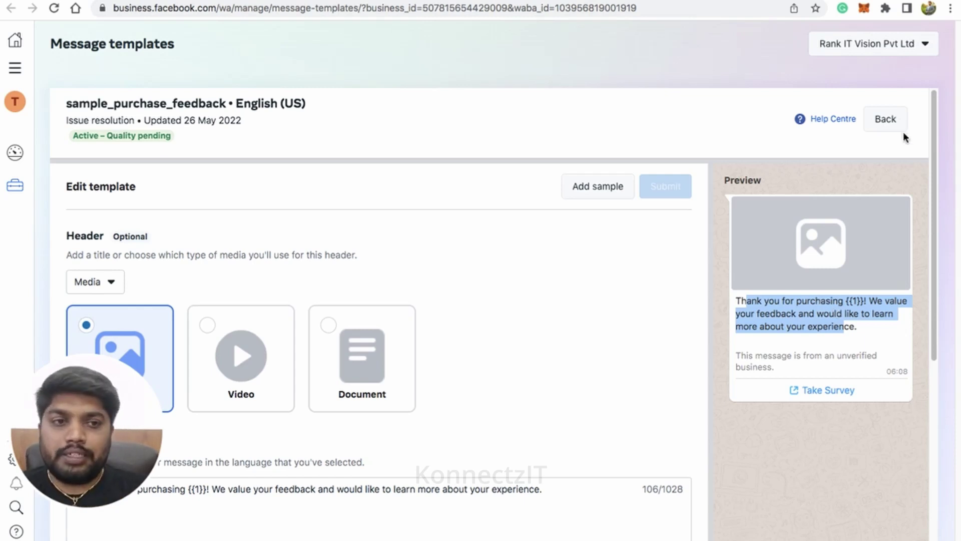
pyautogui.click(887, 128)
# Scroll down the templates list to the custom templates like new_customer_welcome
pyautogui.scroll(-10, 481, 313)
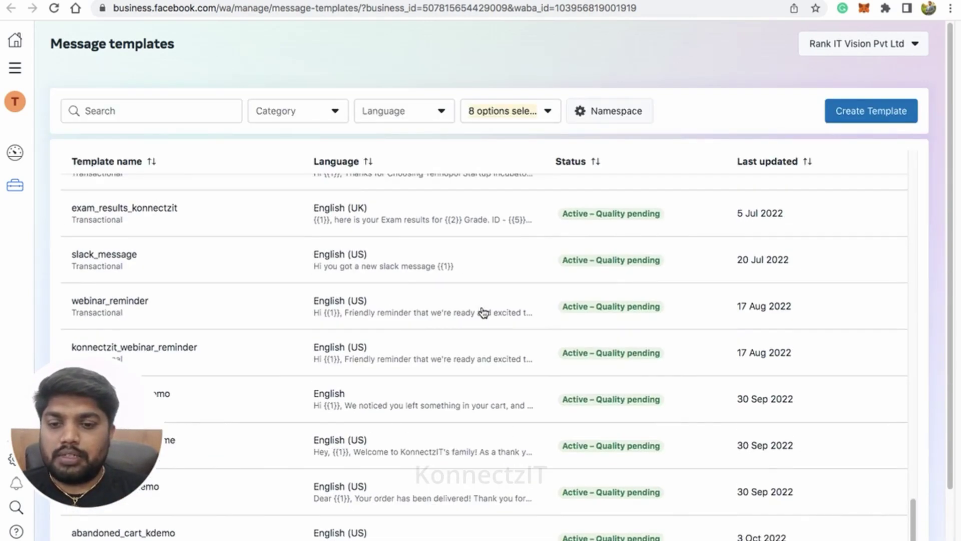
pyautogui.scroll(-2, 270, 526)
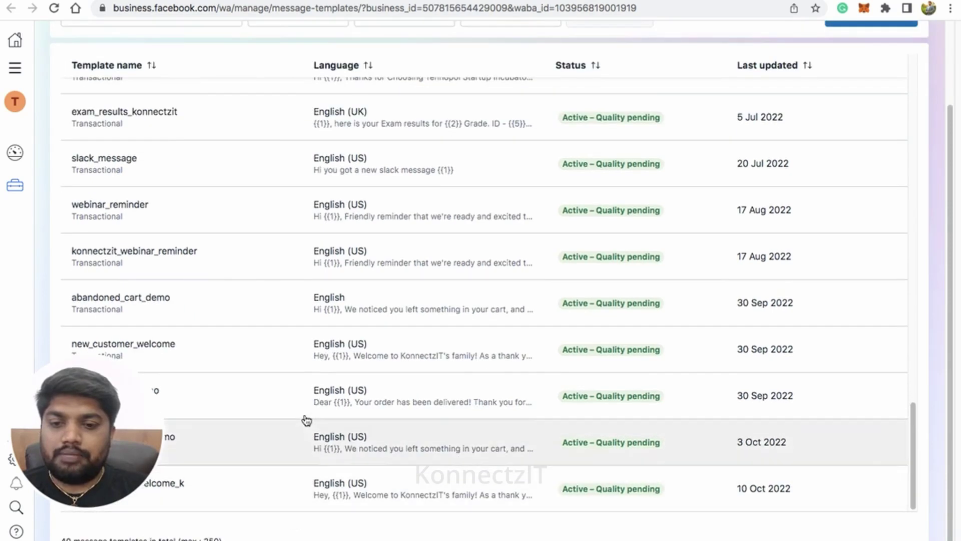
pyautogui.moveTo(127, 431); pyautogui.dragTo(863, 453)
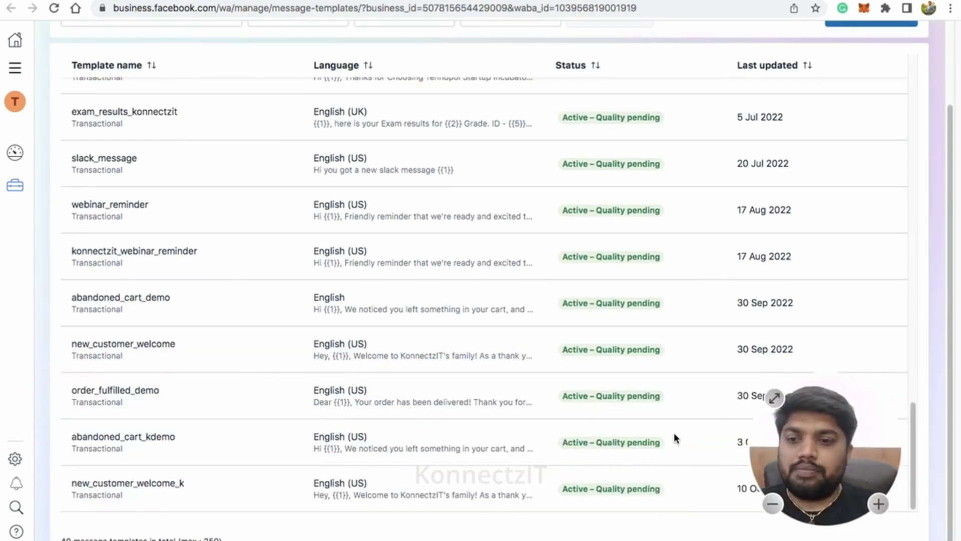
# Open the new_customer_welcome template and review its body, footer and buttons
pyautogui.click(131, 350)
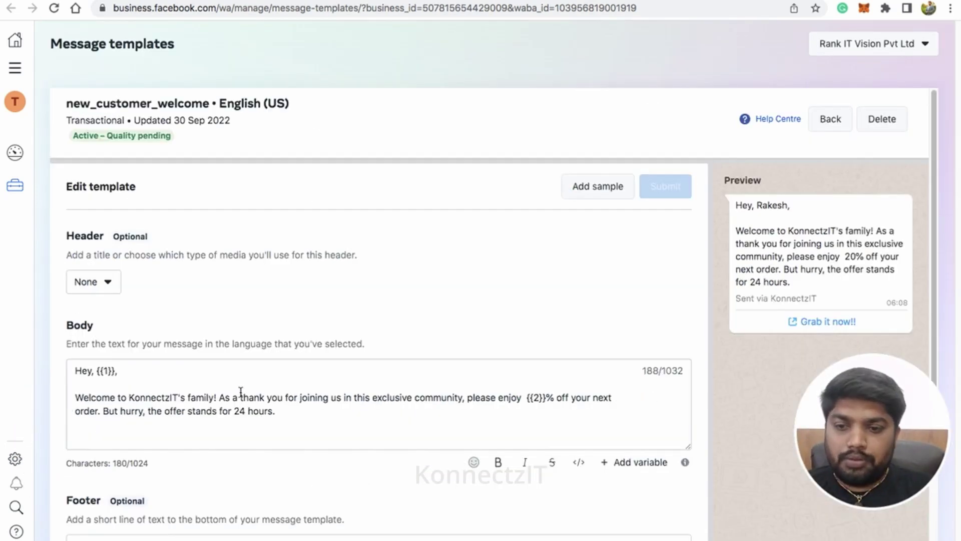
pyautogui.scroll(-2, 240, 396)
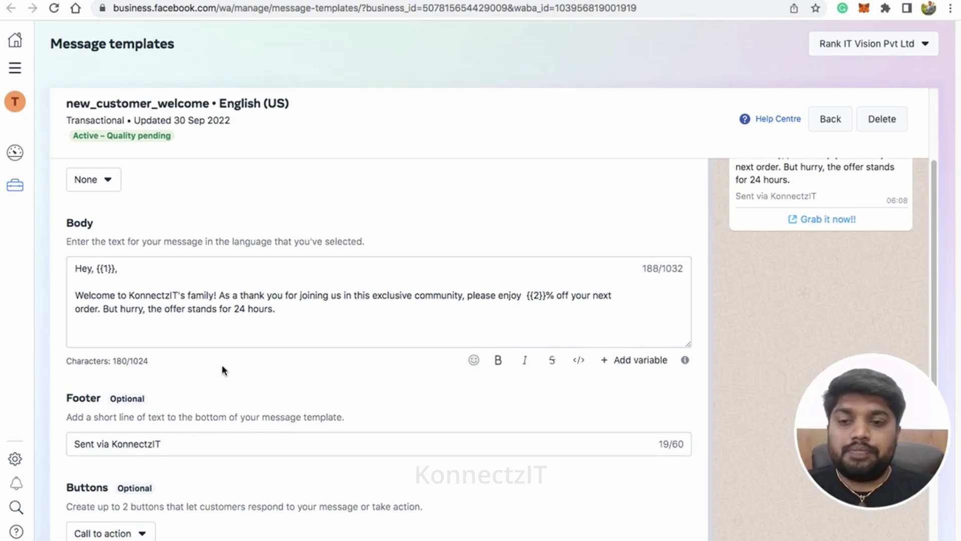
pyautogui.scroll(-2, 223, 371)
pyautogui.scroll(4, 401, 328)
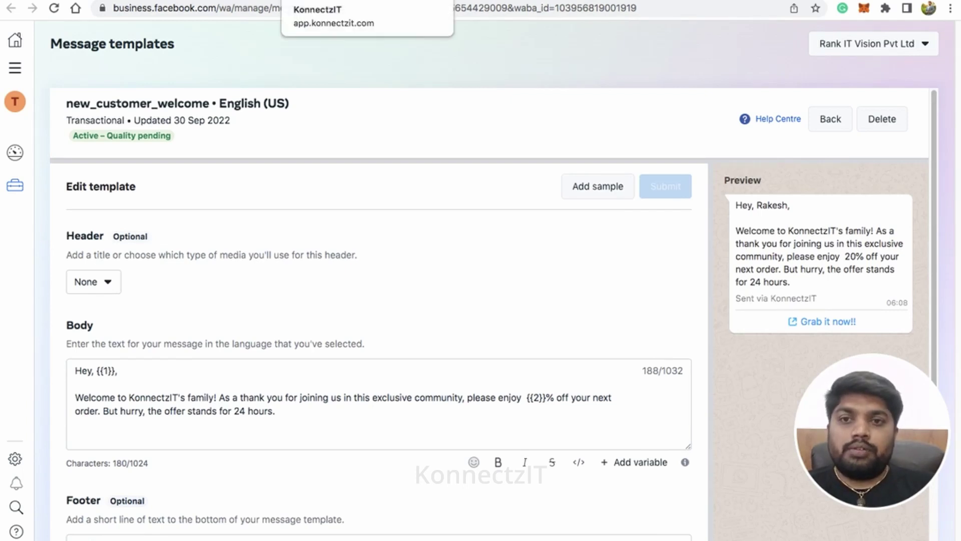
pyautogui.click(300, 1)
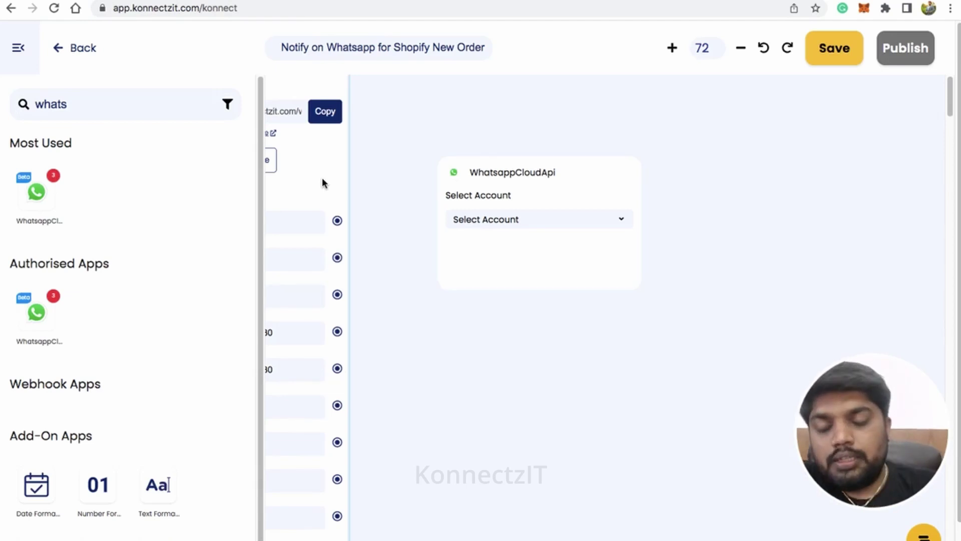
# Set WhatsappCloudApi to Account #1, Send Template Message, template new_customer_welcome, language en_US
pyautogui.click(18, 48)
pyautogui.moveTo(569, 127); pyautogui.dragTo(554, 107)
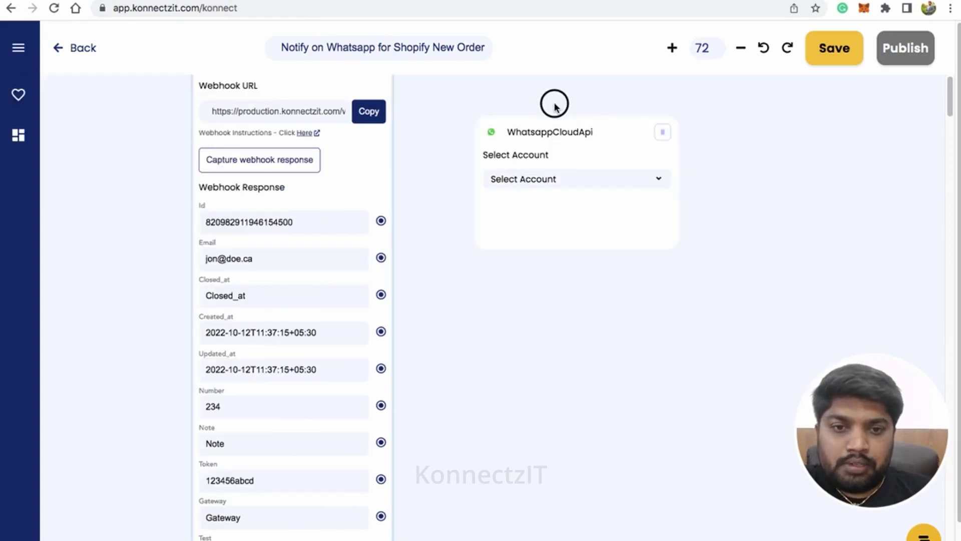
pyautogui.click(564, 168)
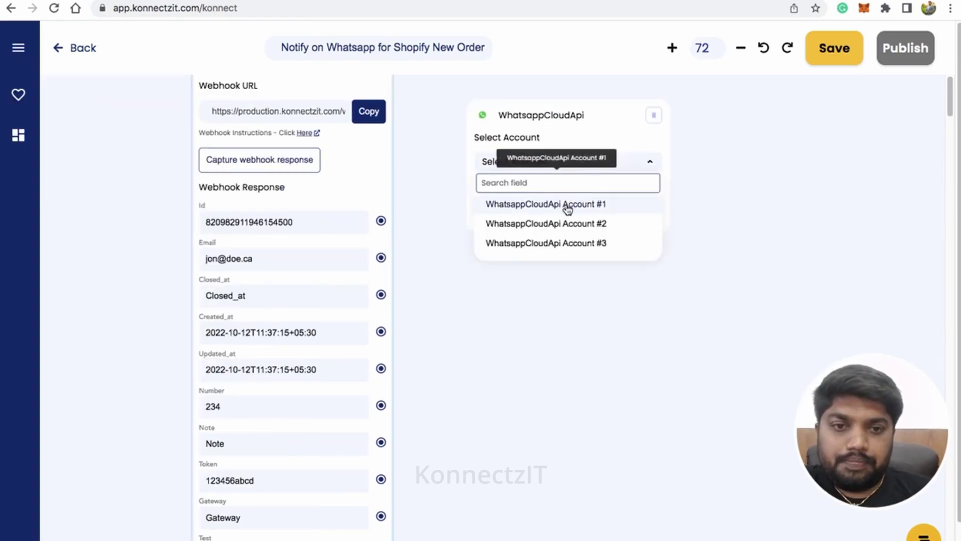
pyautogui.click(564, 204)
pyautogui.click(566, 211)
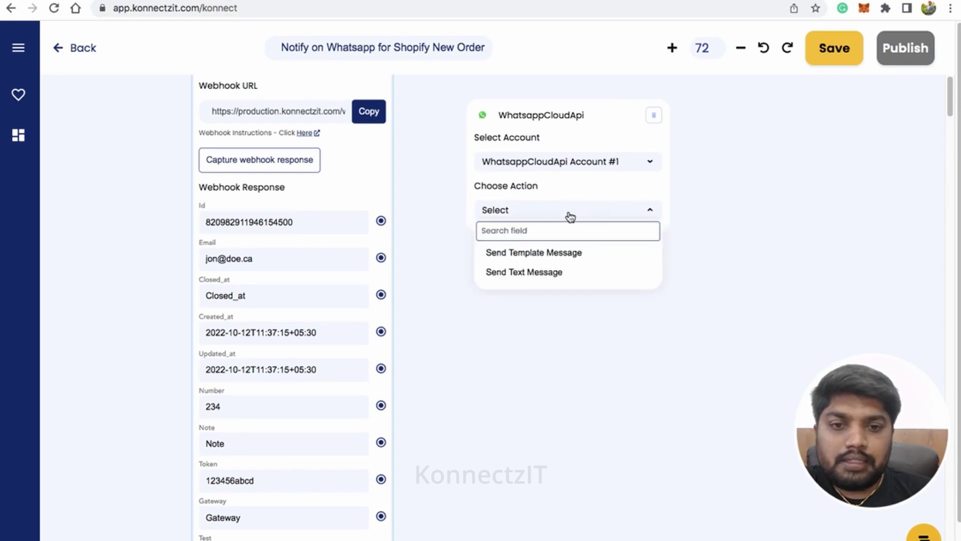
pyautogui.click(571, 252)
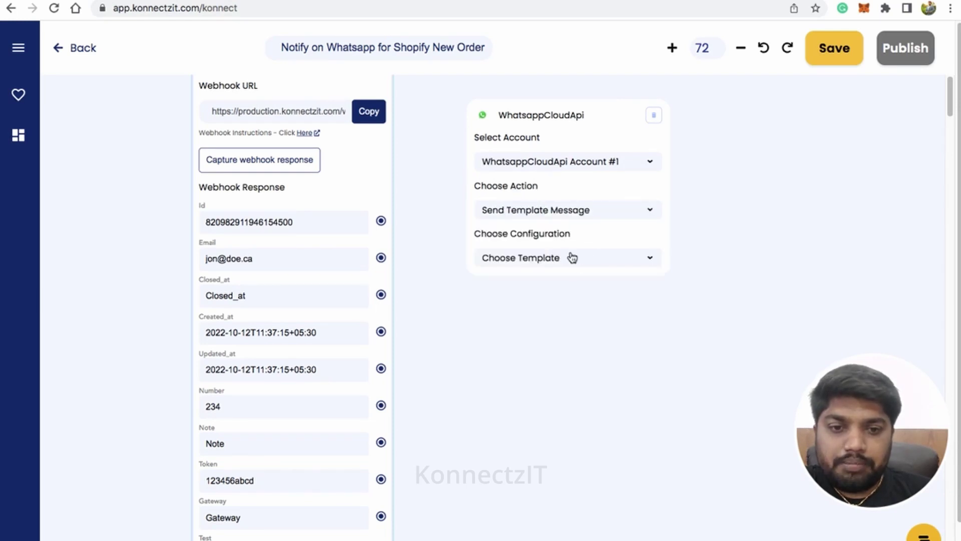
pyautogui.click(572, 257)
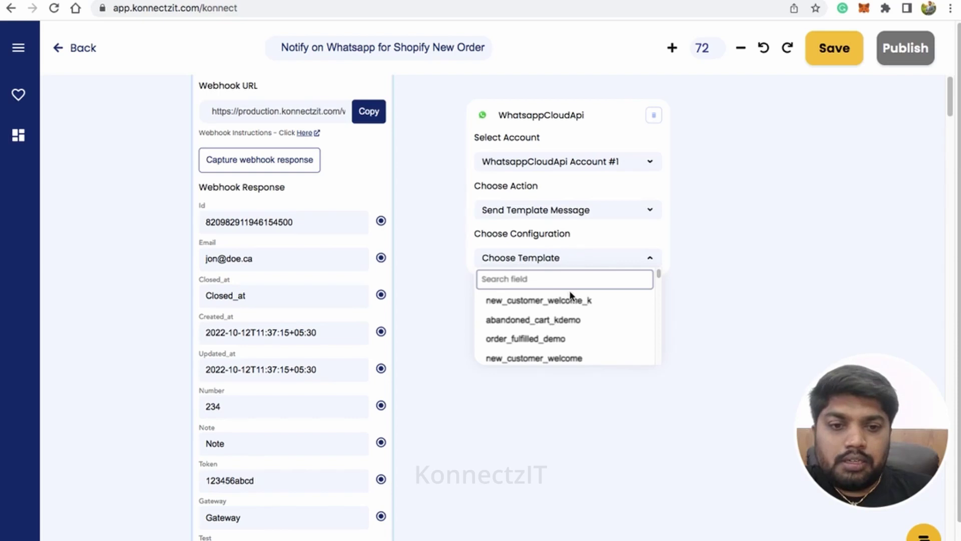
pyautogui.click(561, 358)
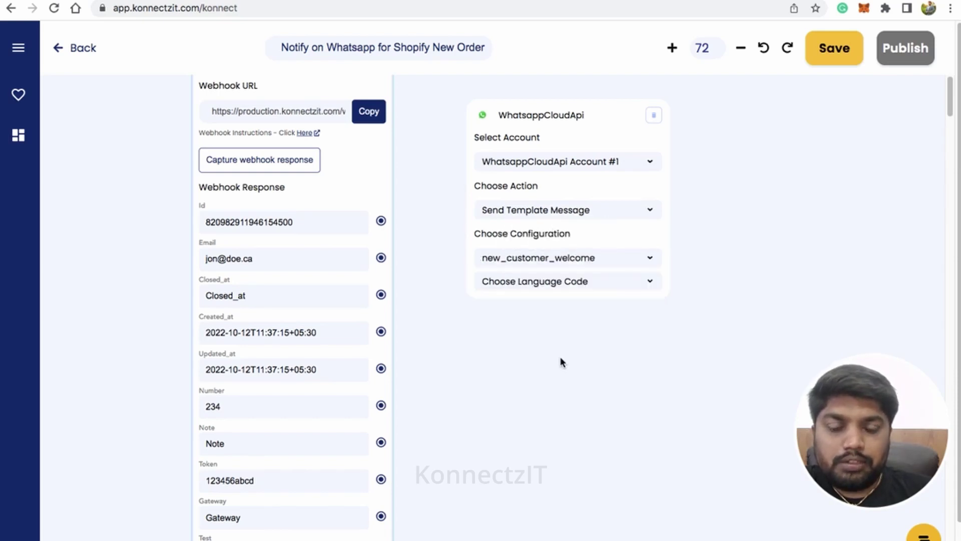
pyautogui.click(557, 281)
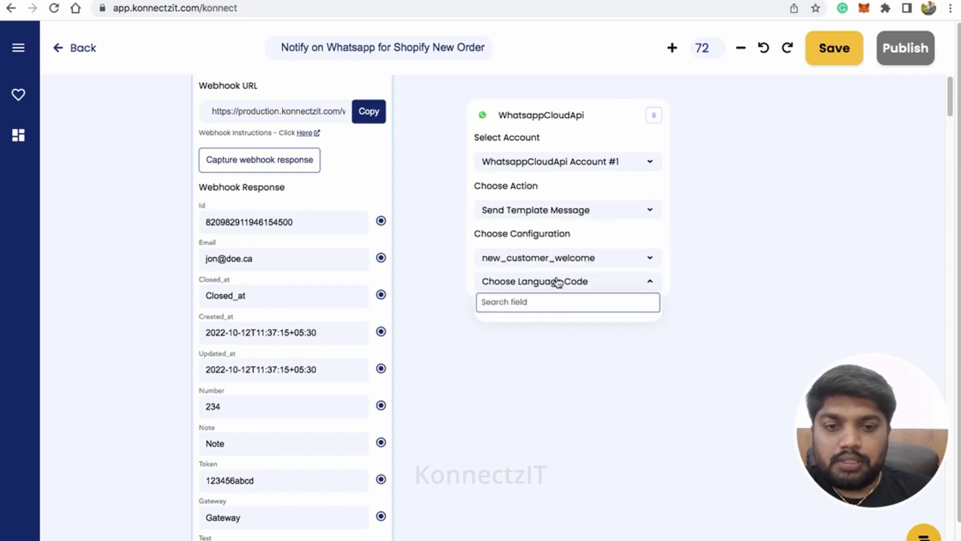
pyautogui.click(509, 327)
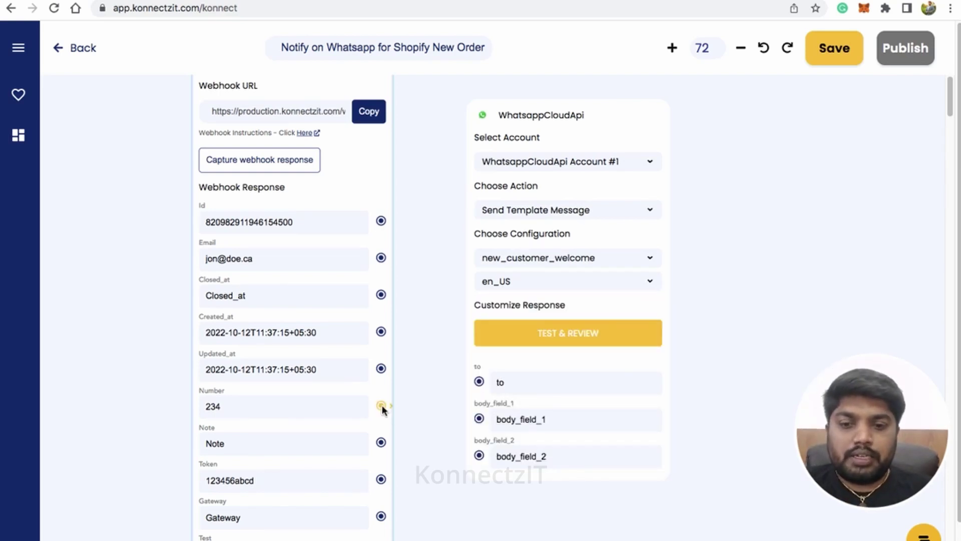
# Paste the recipient phone number, map body_field_1 to the order Id, set body_field_2 to 20, and test
pyautogui.moveTo(381, 405); pyautogui.dragTo(441, 397)
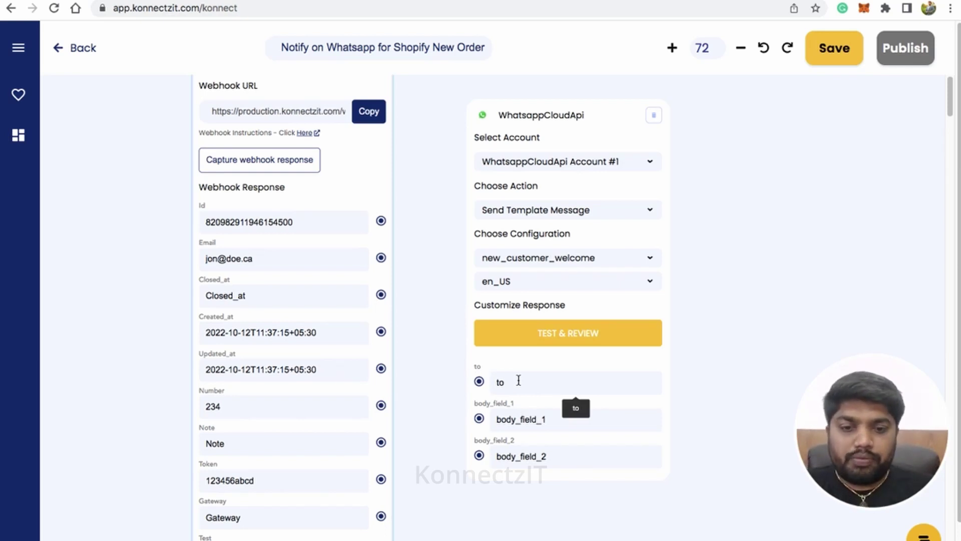
pyautogui.hotkey('ctrl', 'v')
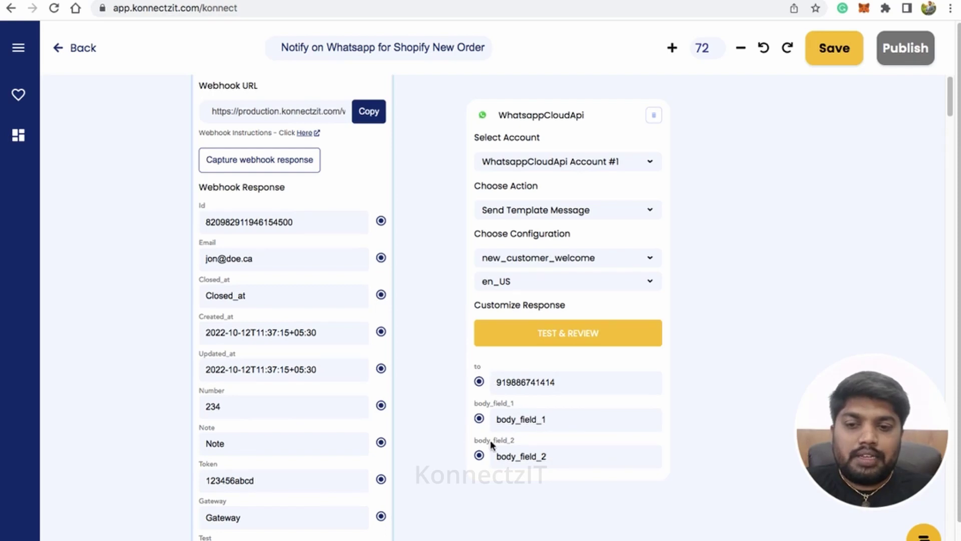
pyautogui.moveTo(381, 220); pyautogui.dragTo(479, 419)
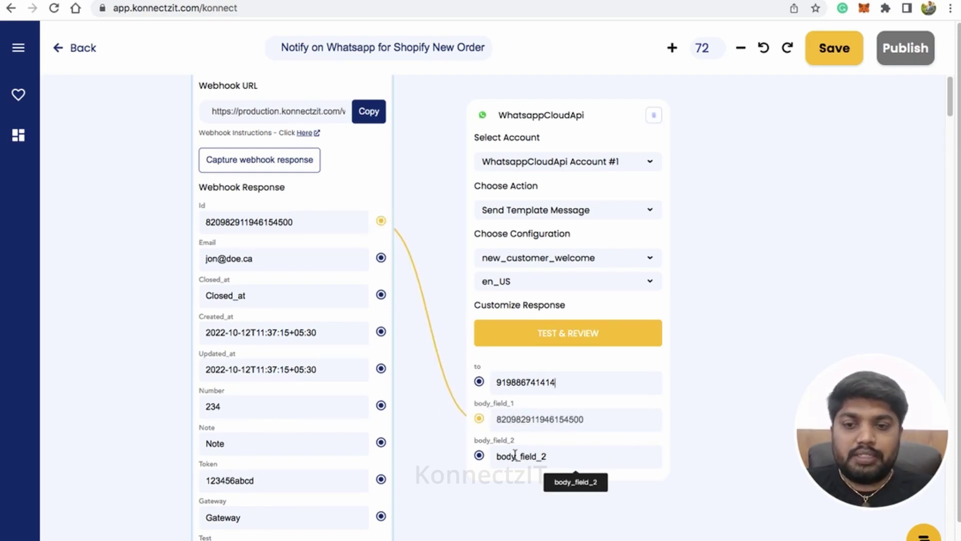
pyautogui.scroll(-3, 472, 461)
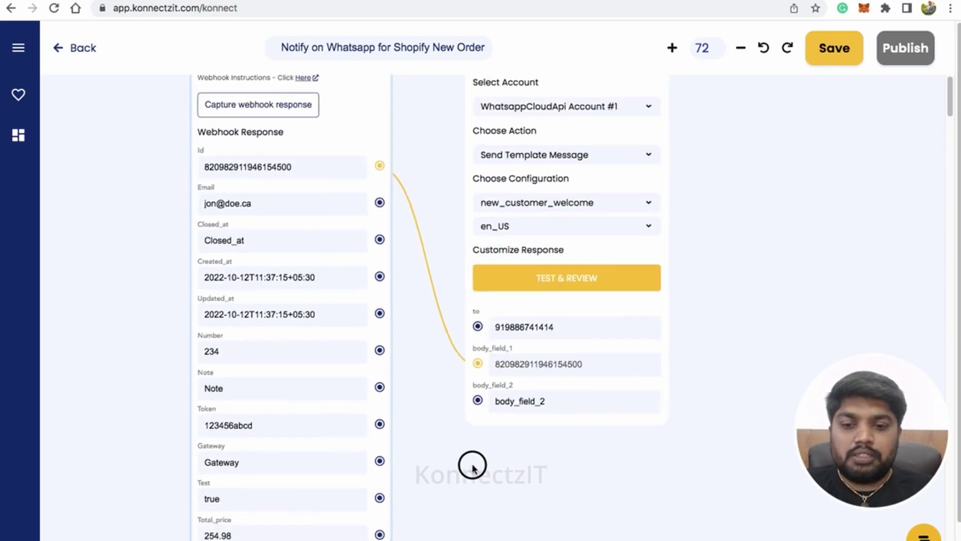
pyautogui.moveTo(472, 452); pyautogui.dragTo(477, 493)
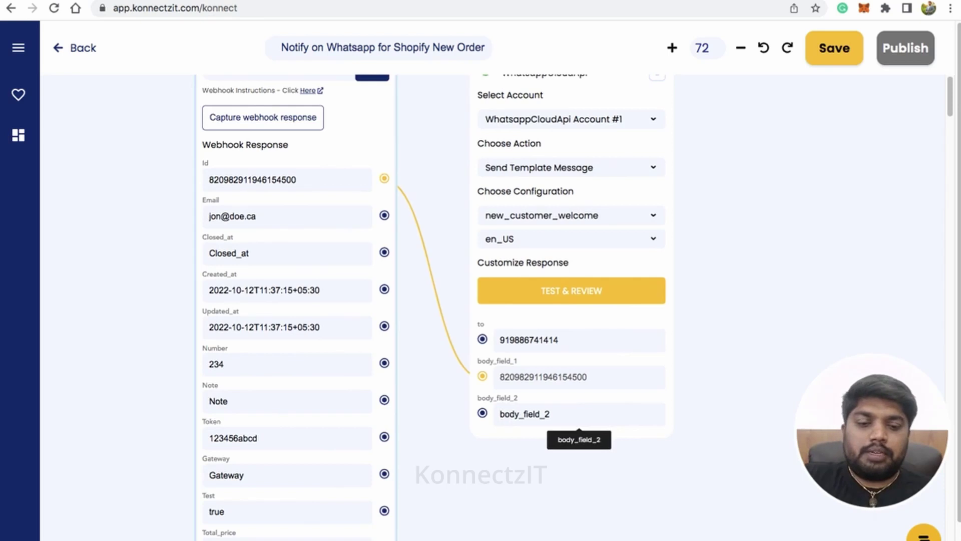
pyautogui.click(576, 414)
pyautogui.write('20')
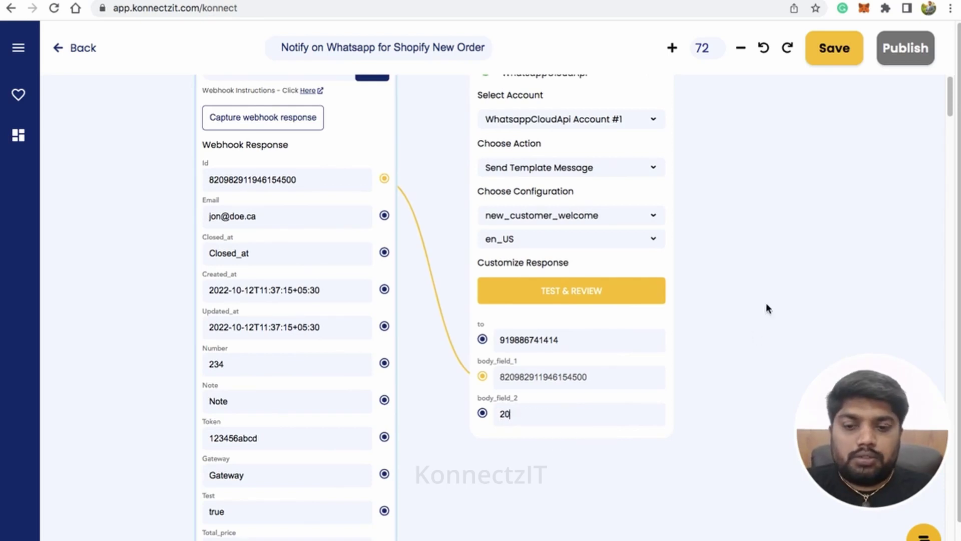
pyautogui.moveTo(769, 339); pyautogui.dragTo(768, 369)
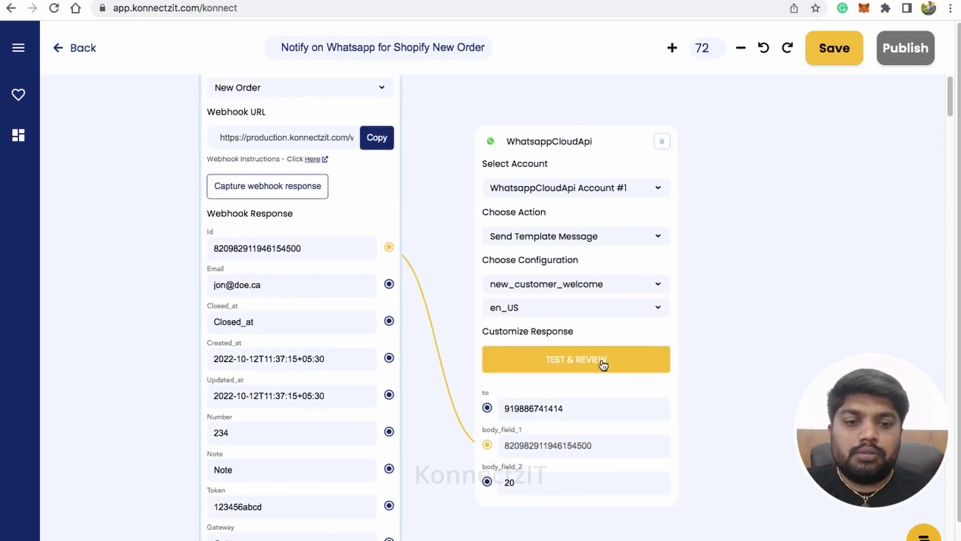
pyautogui.click(604, 364)
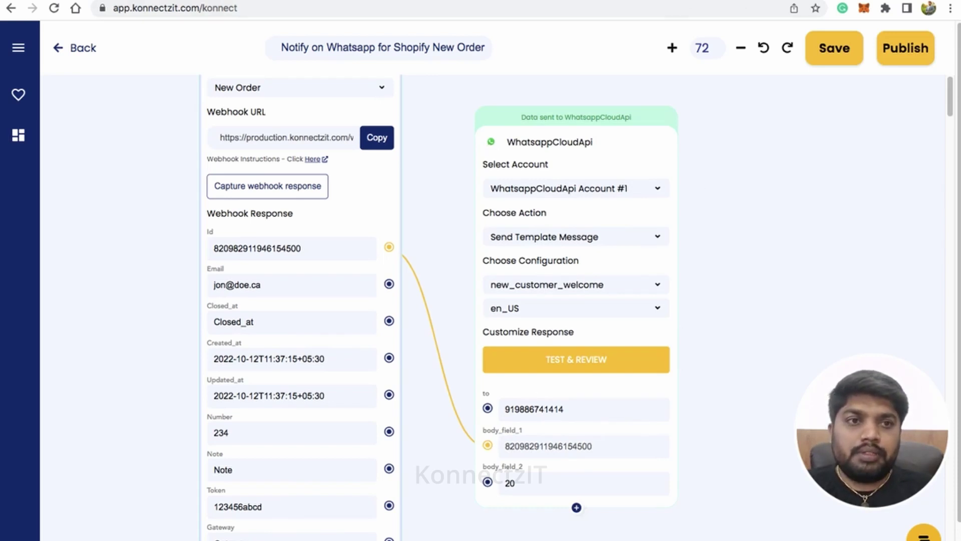
# Check the WhatsApp welcome message showing the order Id and 20% off, then cancel its Grab it now!! link
pyautogui.hotkey('ctrl', 'Tab')
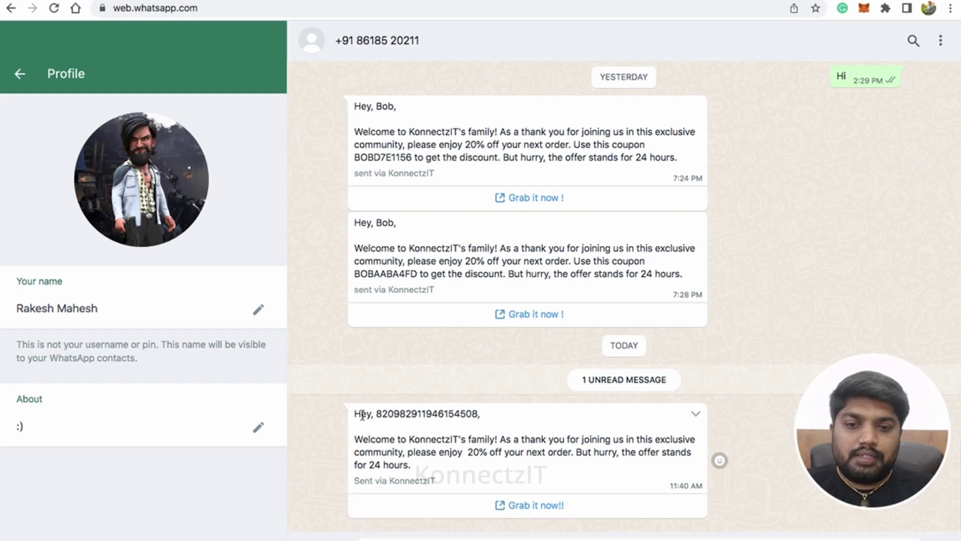
pyautogui.doubleClick(407, 416)
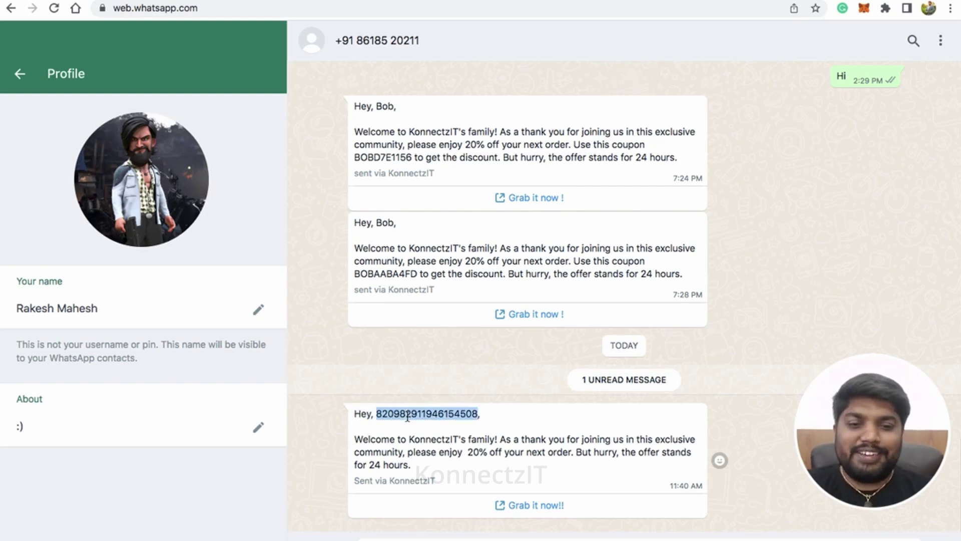
pyautogui.doubleClick(388, 440)
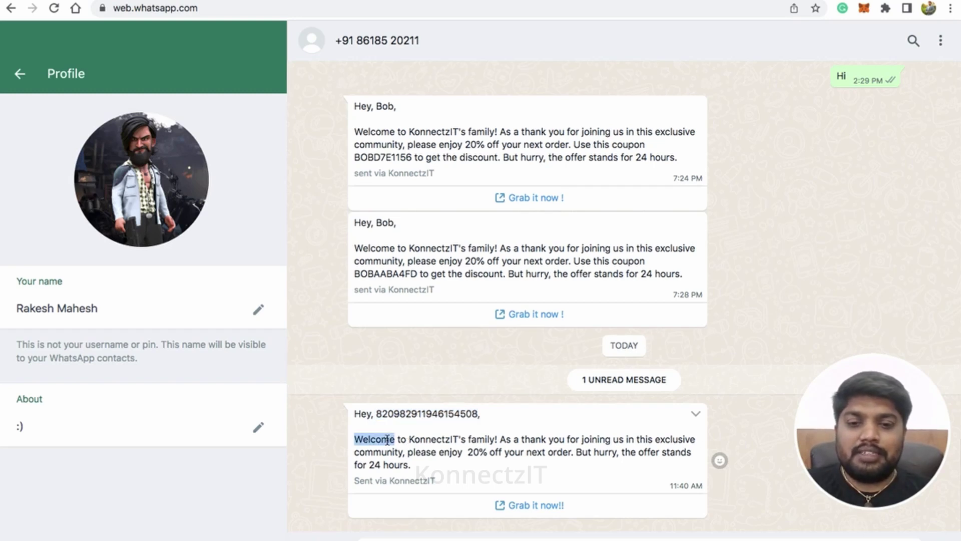
pyautogui.doubleClick(478, 453)
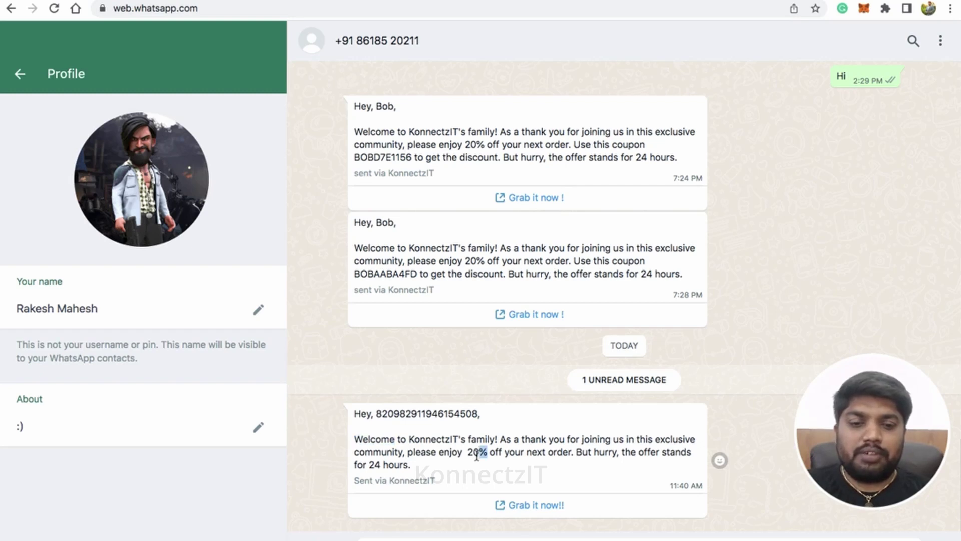
pyautogui.click(536, 506)
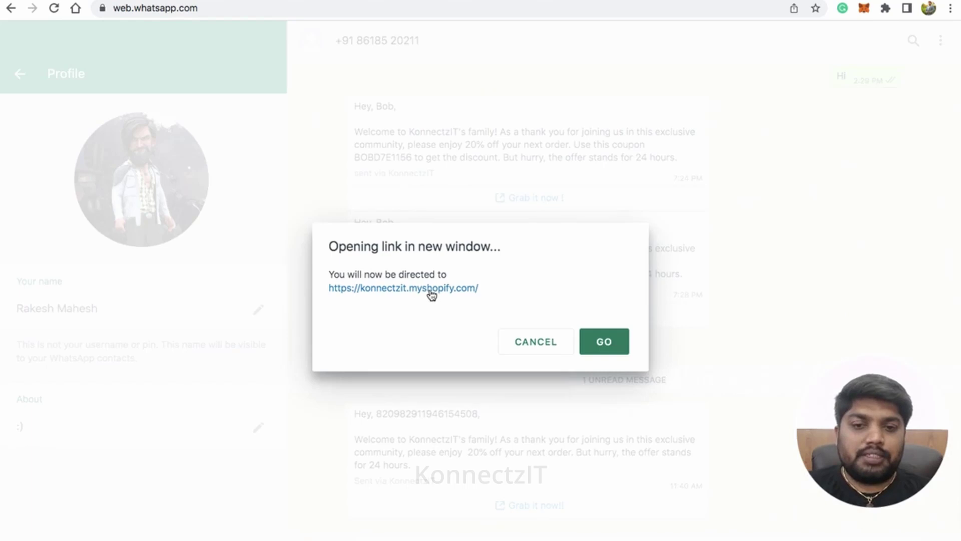
pyautogui.click(548, 341)
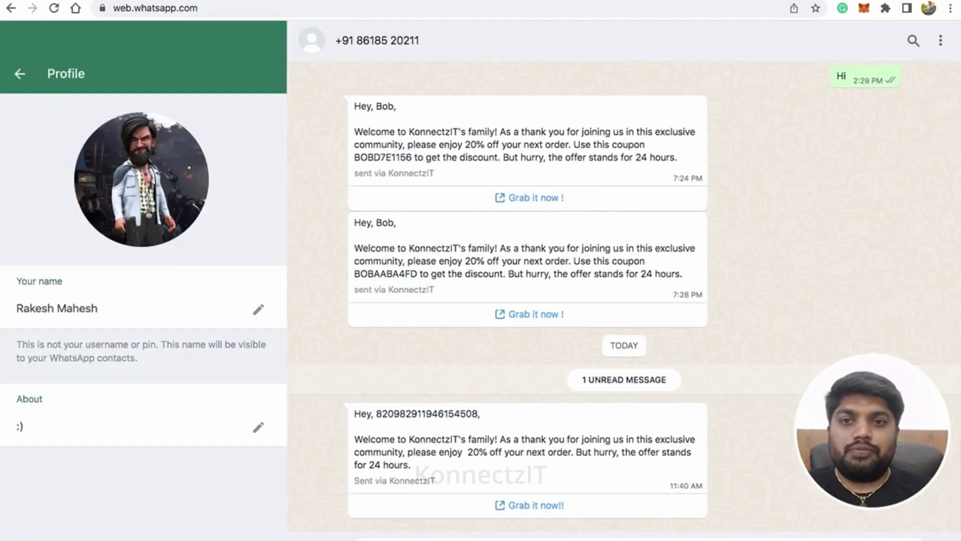
pyautogui.click(305, 1)
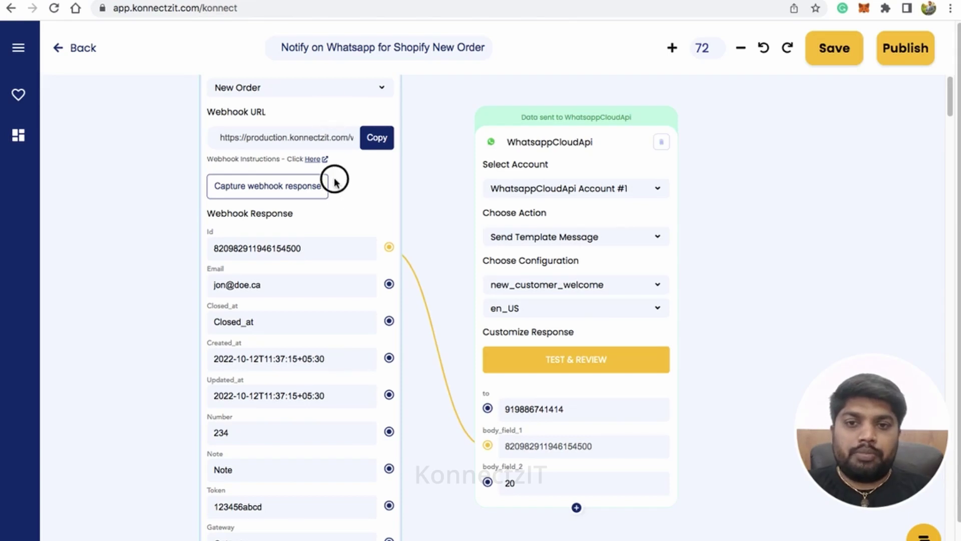
# Publish the Notify on Whatsapp for Shopify New Order konnect and acknowledge the success dialog
pyautogui.scroll(-5, 335, 185)
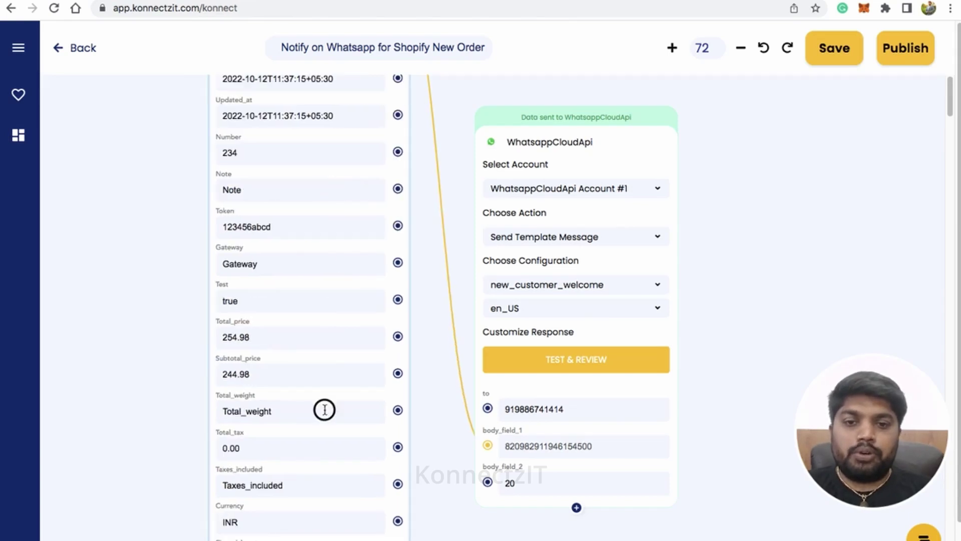
pyautogui.hscroll(1, 418, 318)
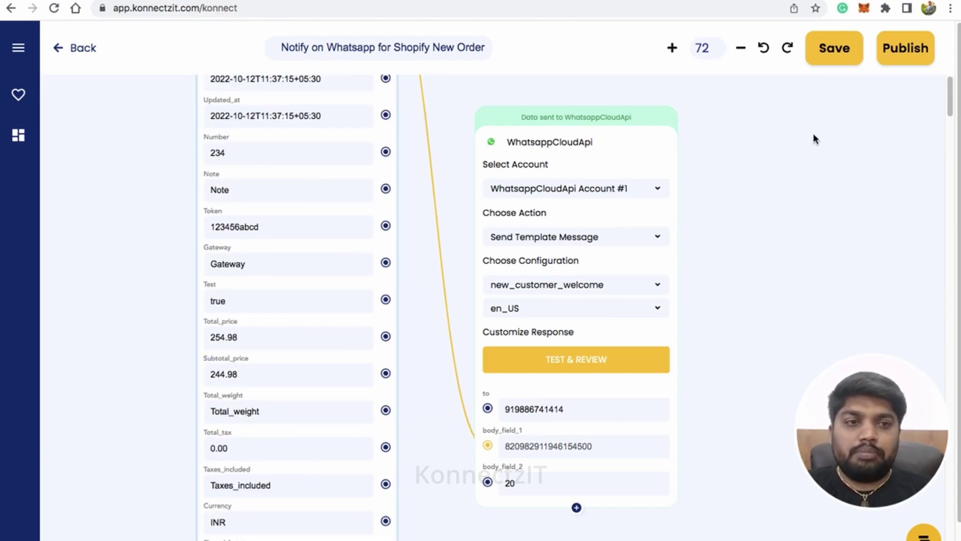
pyautogui.click(900, 59)
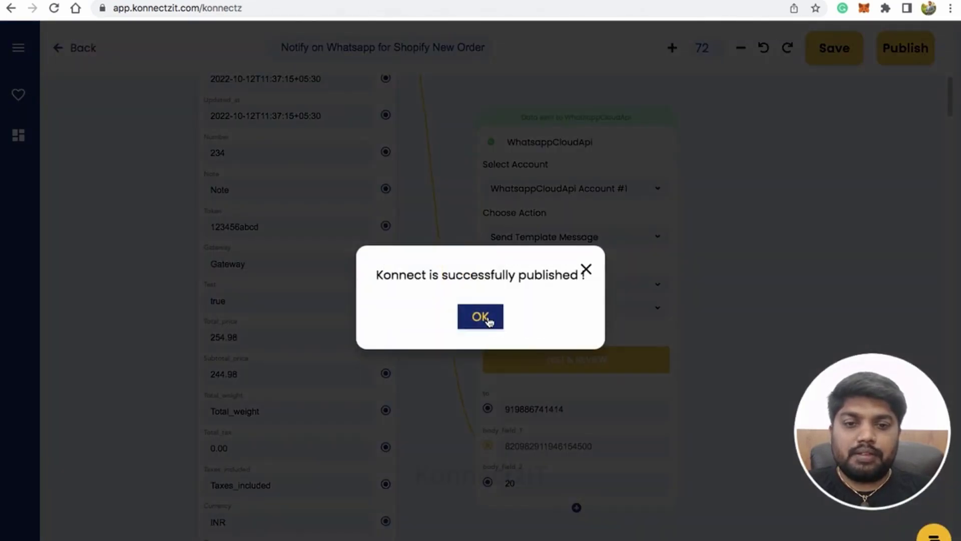
pyautogui.click(481, 317)
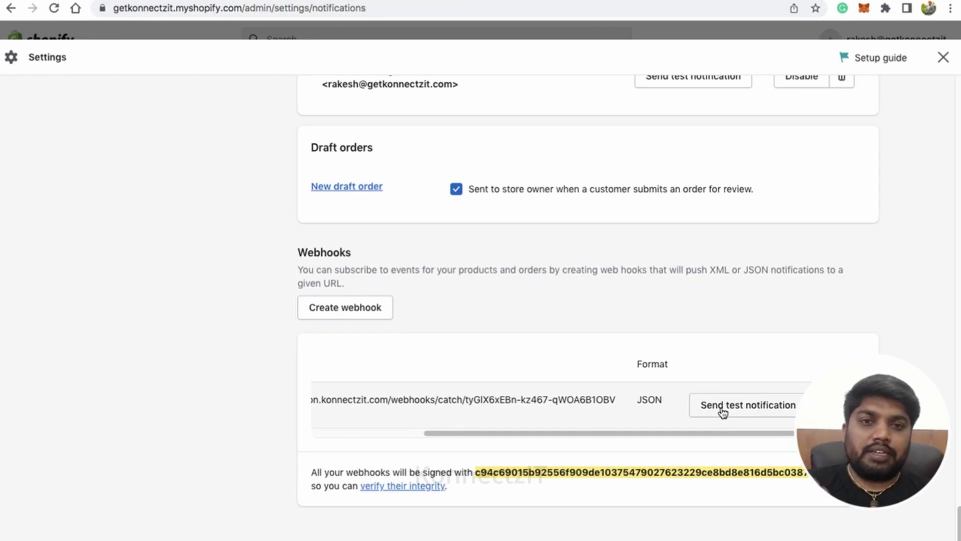
# Send a test new-order notification from Shopify to the KonnectzIT webhook
pyautogui.click(723, 411)
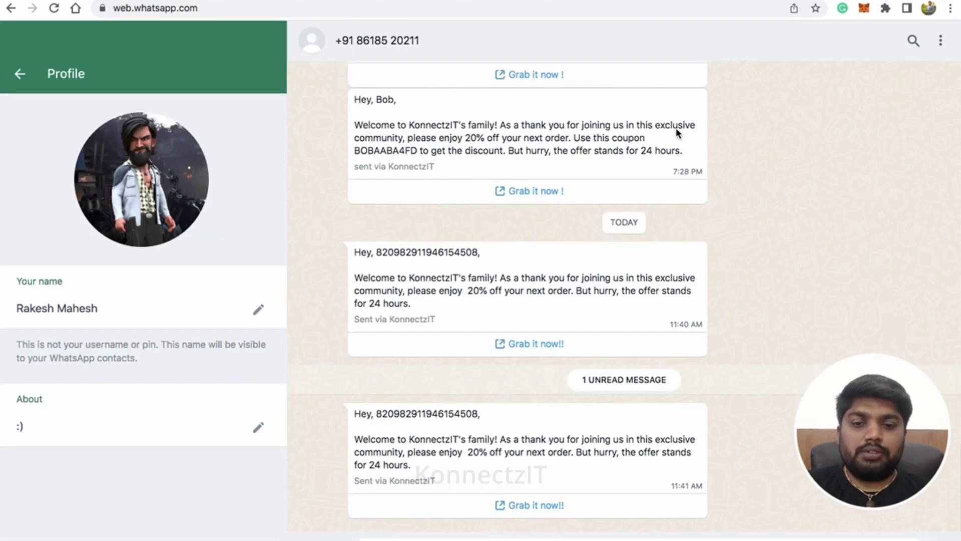
# Inspect the new 11:41 WhatsApp message, selecting its order Id and welcome paragraph
pyautogui.doubleClick(453, 412)
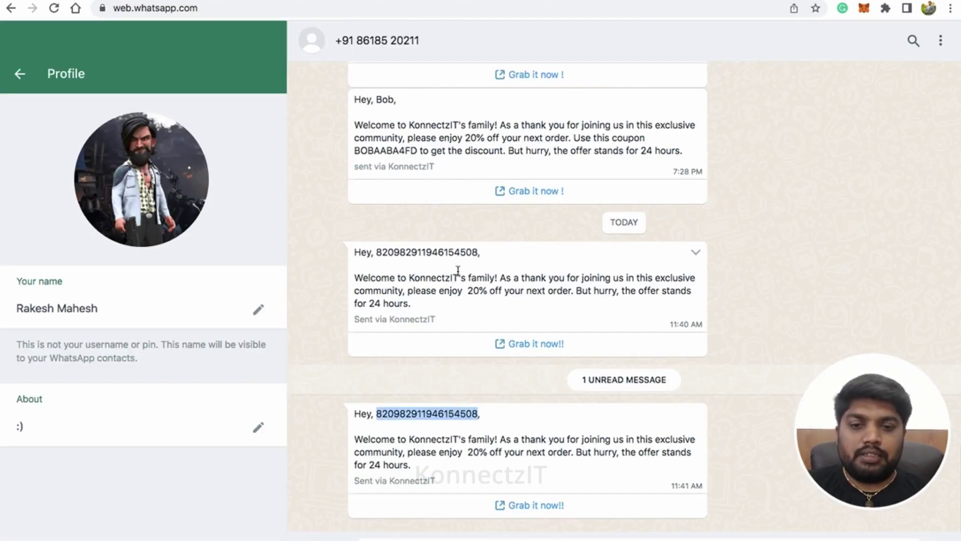
pyautogui.click(483, 433)
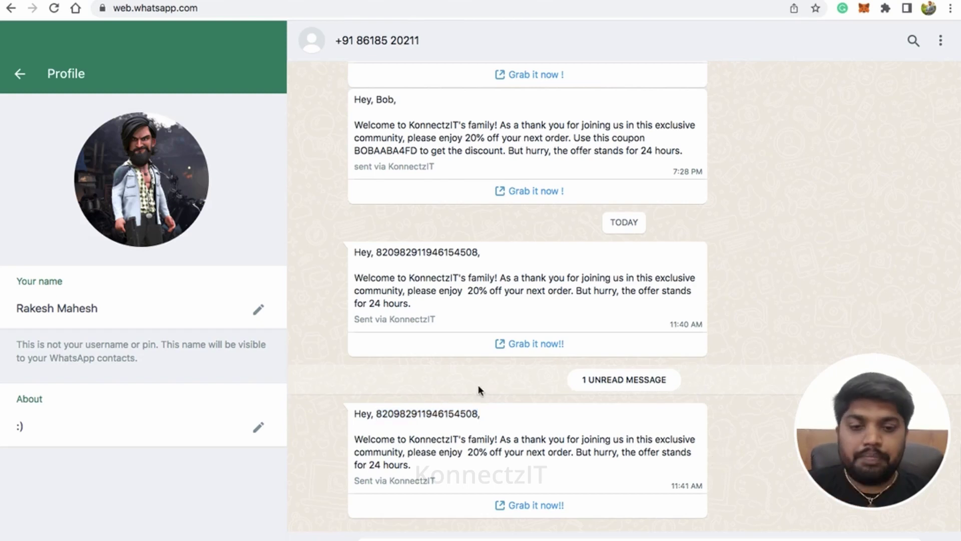
pyautogui.tripleClick(449, 447)
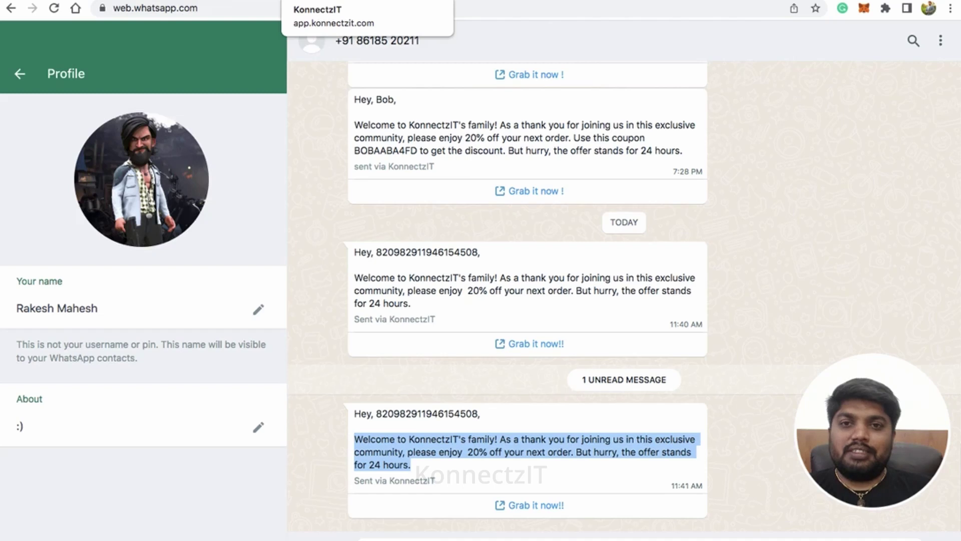
# Expand the Notify on Whatsapp konnect in KonnectzIT and open it for editing
pyautogui.click(351, 1)
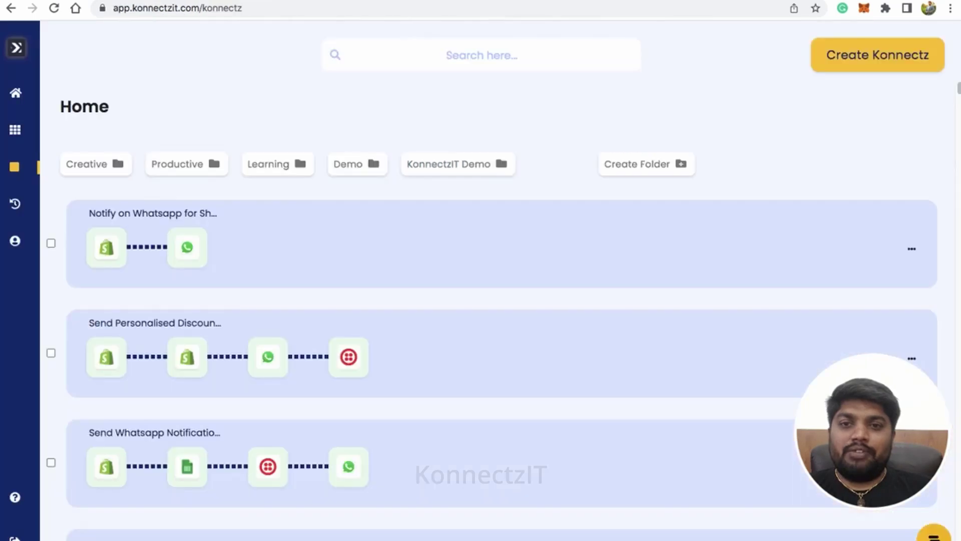
pyautogui.click(357, 248)
pyautogui.click(576, 314)
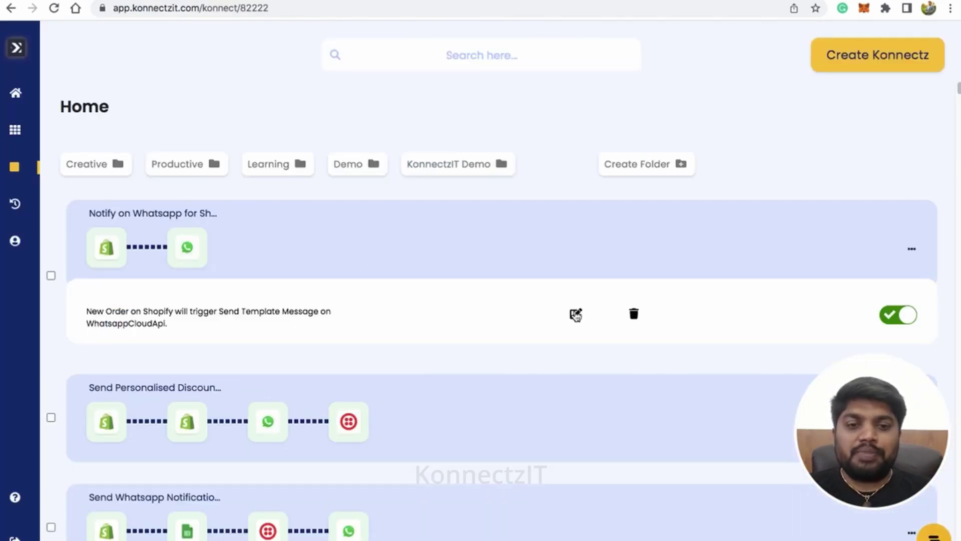